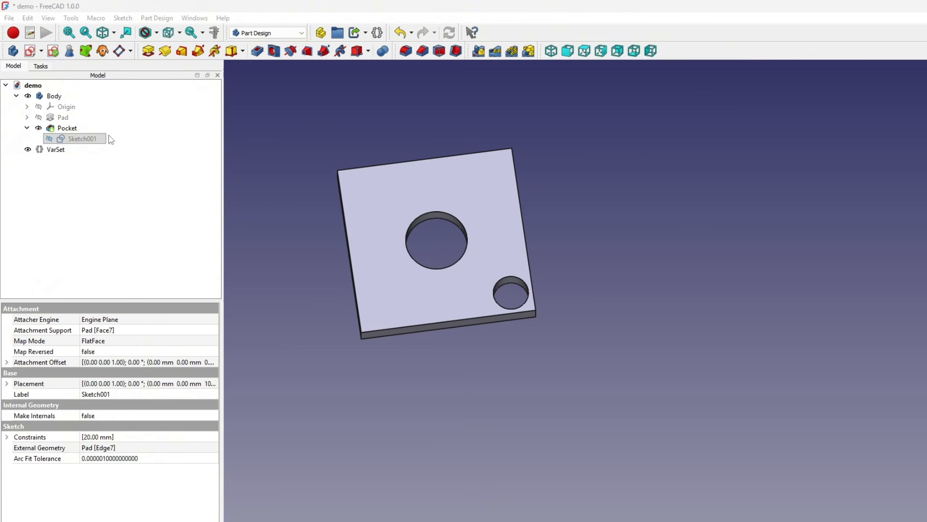
Step: Open the pocket's sketch for editing and check the Pocket feature's properties in the model tree
double_click(89, 140)
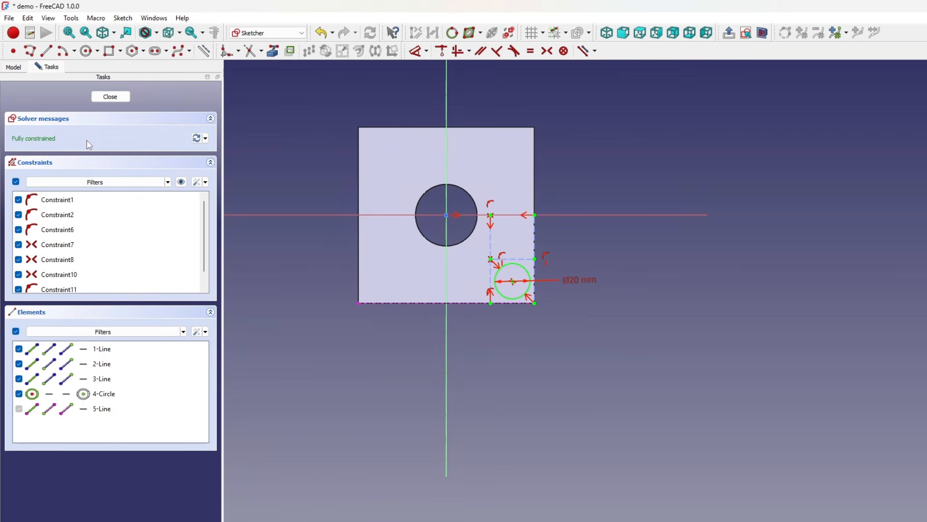
click(15, 68)
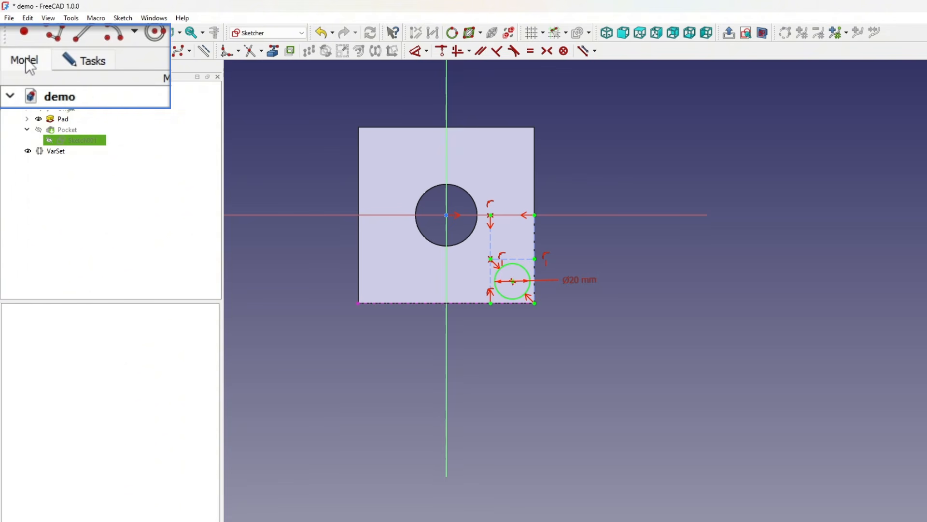
click(64, 131)
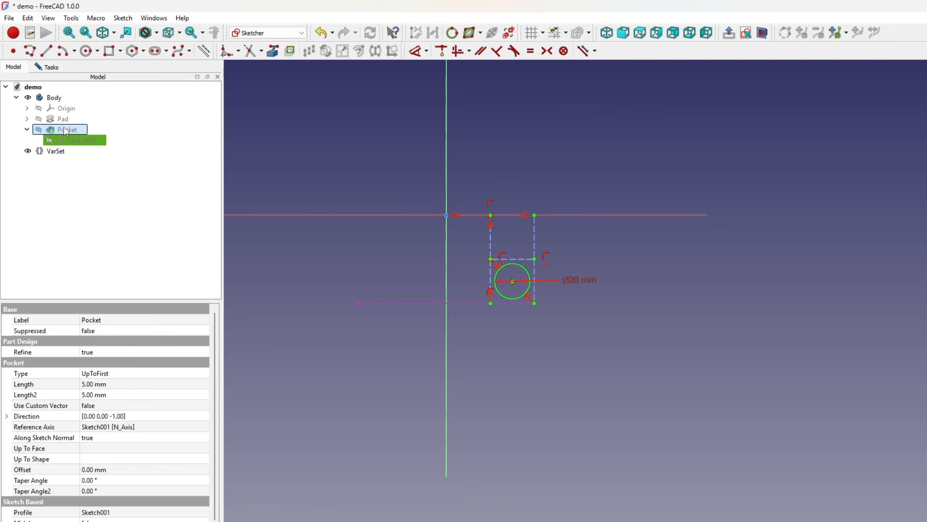
click(51, 68)
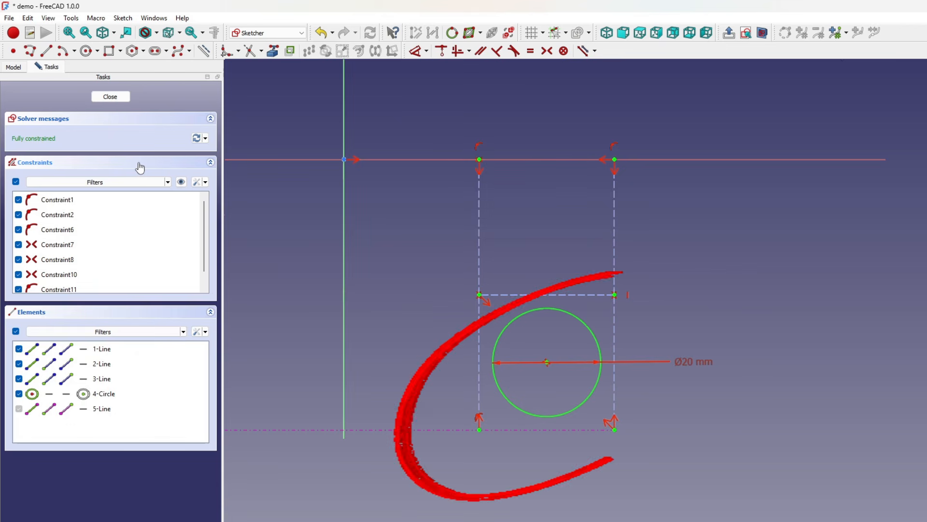
click(13, 67)
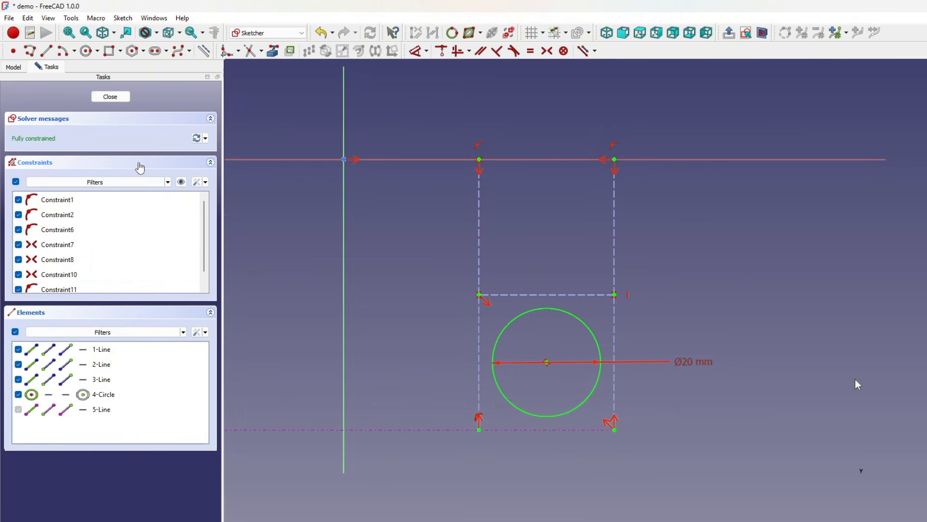
Step: Examine the small-hole sketch by highlighting a construction line, the circle, its diameter constraint and the symmetry constraints
click(500, 294)
click(518, 318)
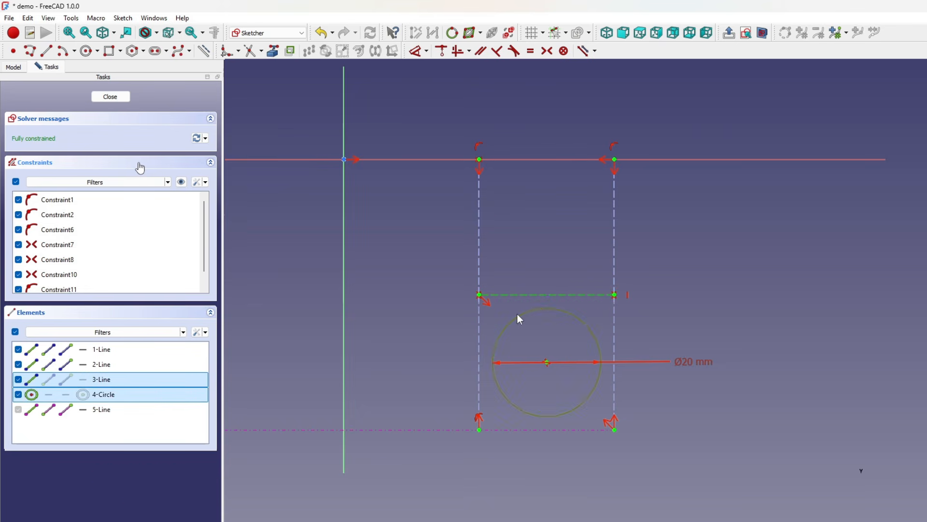
key(Escape)
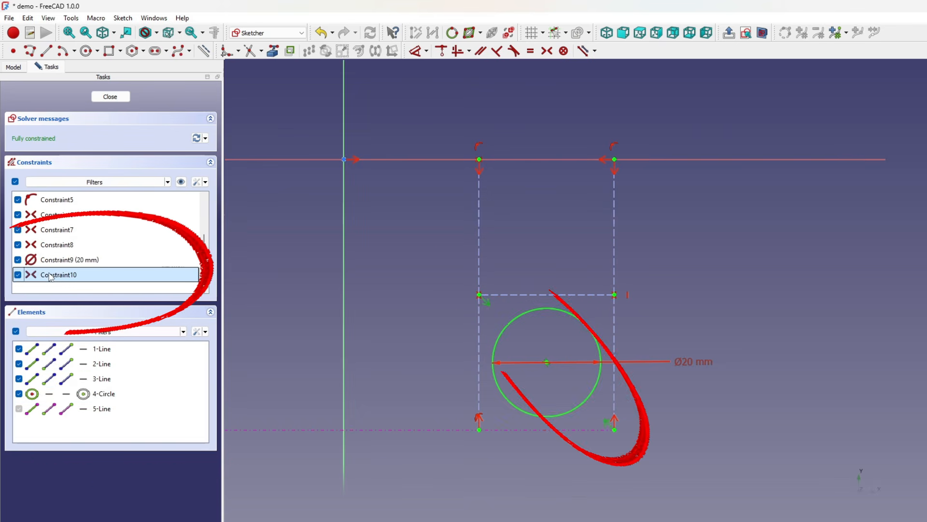
click(51, 275)
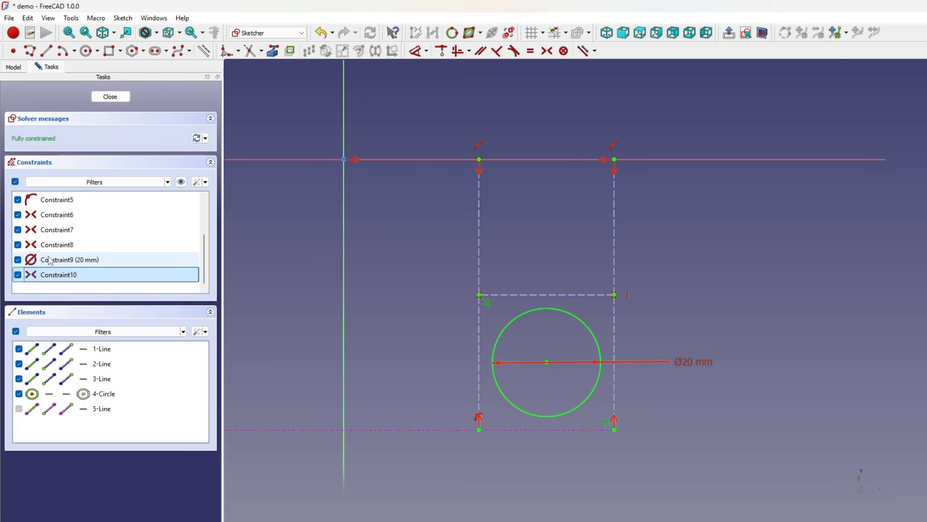
click(51, 261)
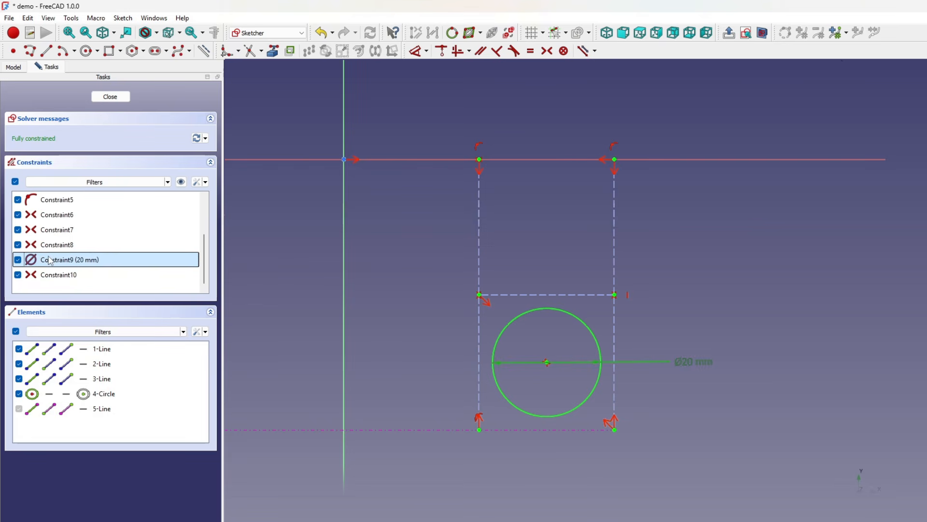
click(52, 232)
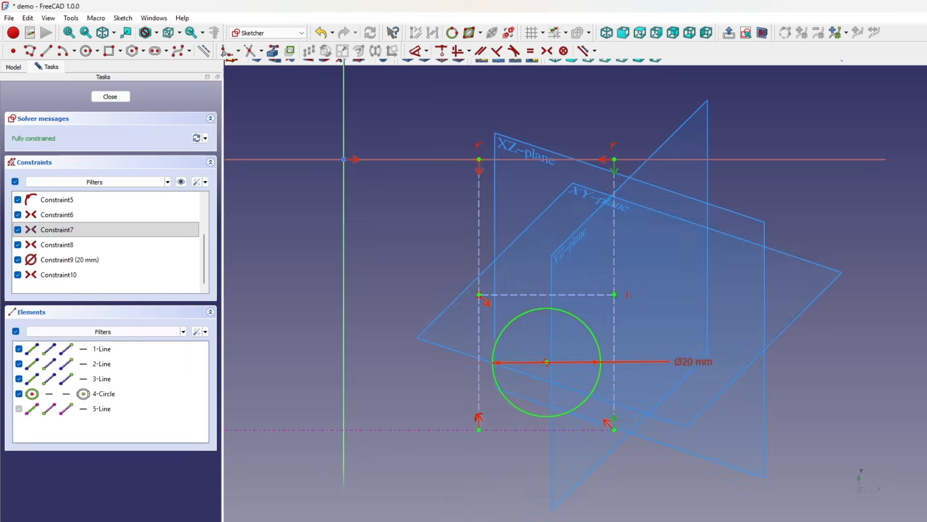
Step: Start a sketch on the XY plane and draw a rectangle about 50 by 44 mm around the origin
click(437, 341)
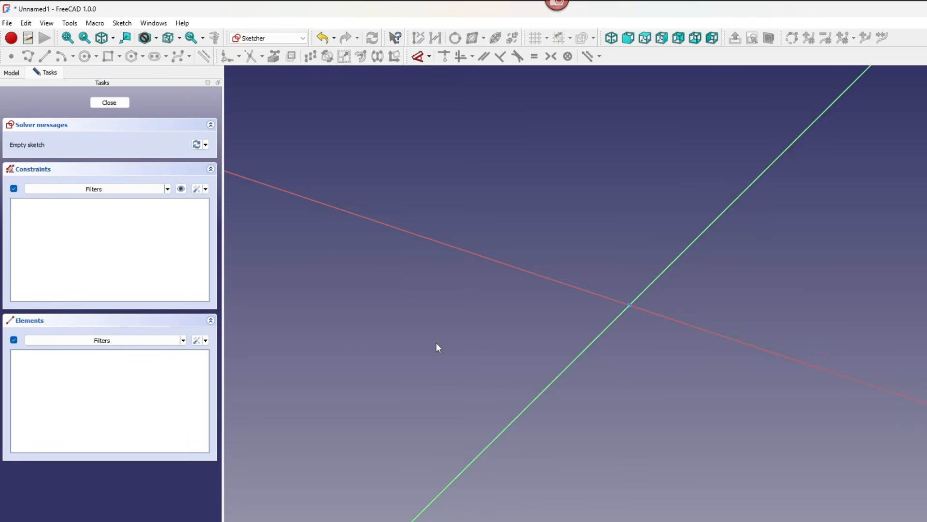
click(109, 56)
click(556, 223)
click(795, 434)
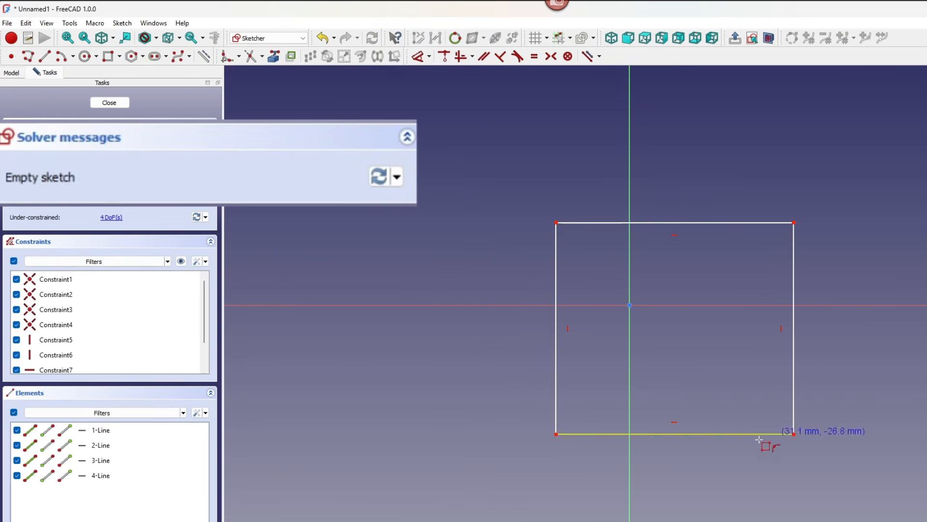
Step: Draw a circle about 21 mm in diameter centred on the origin inside the rectangle
click(85, 57)
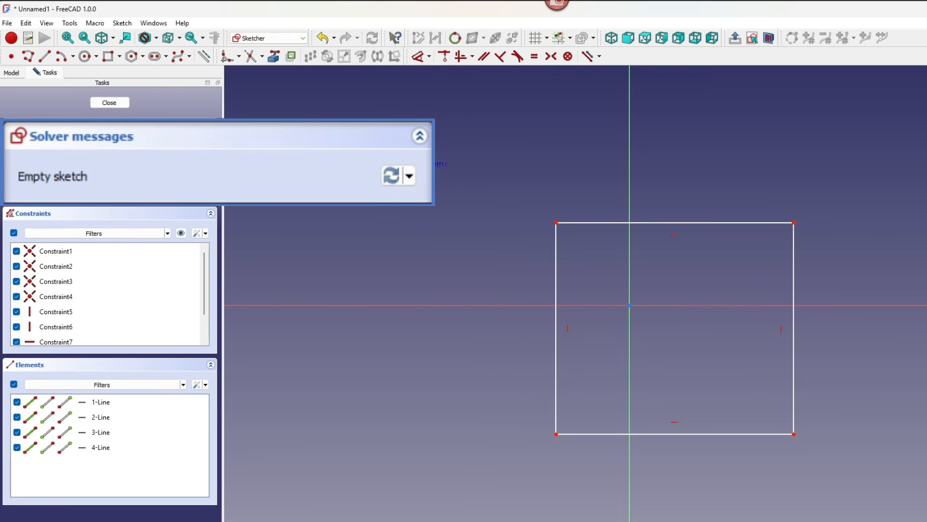
click(630, 305)
click(665, 340)
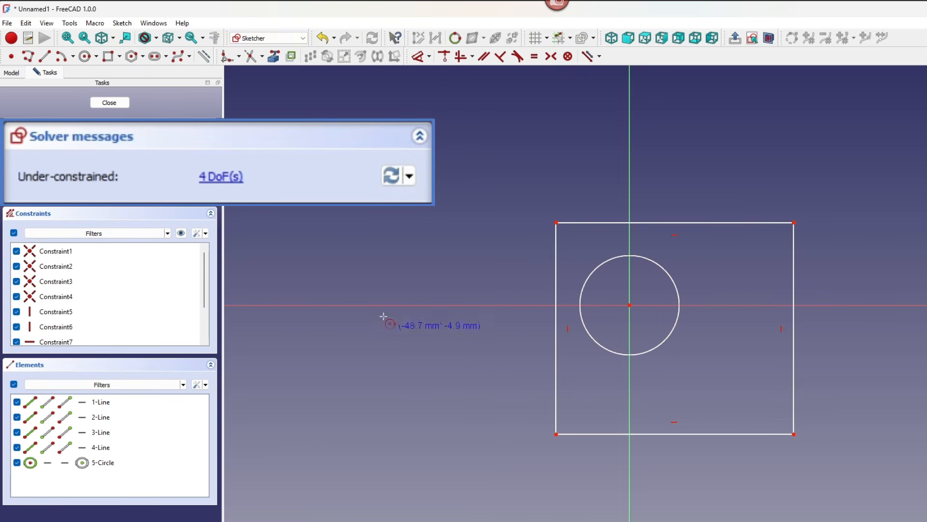
Step: Dimension the rectangle's upper edge and link its length to the expression VarSet.width
click(662, 223)
click(662, 172)
click(777, 187)
text(VarSet.width)
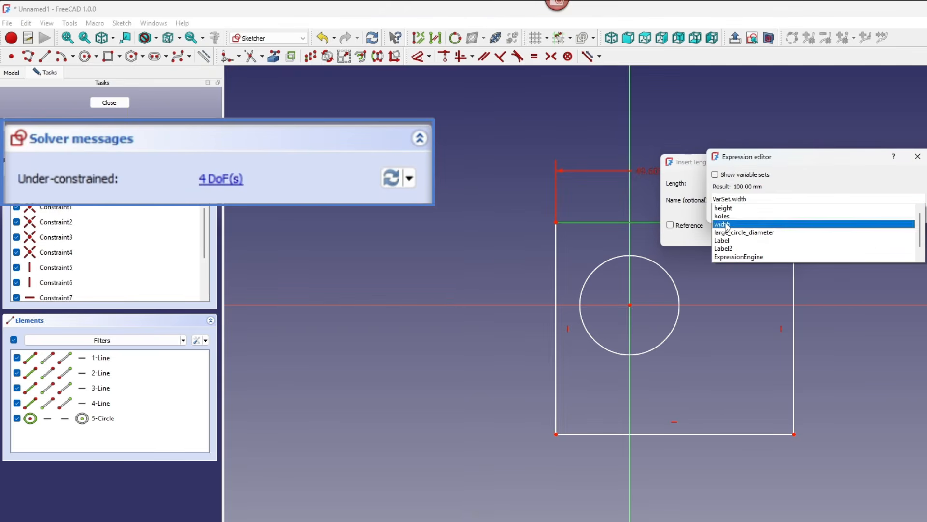
click(726, 224)
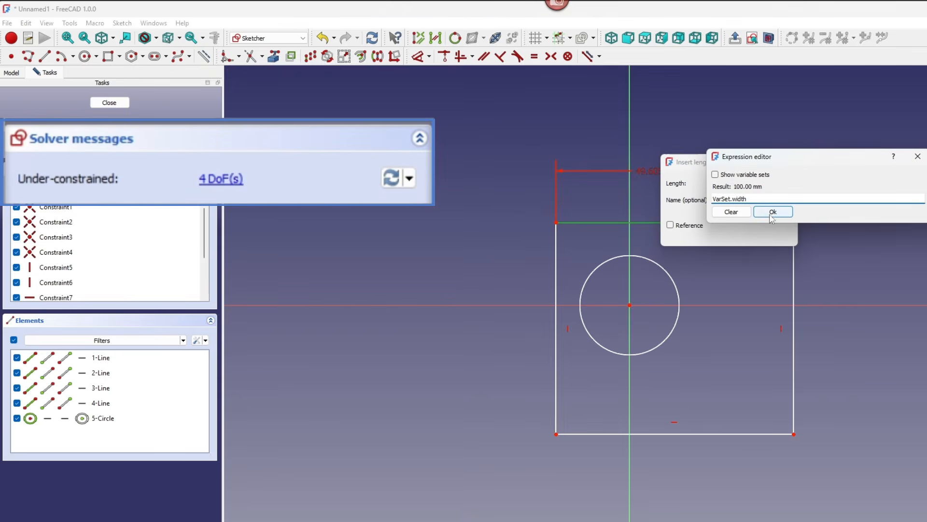
click(771, 212)
click(729, 233)
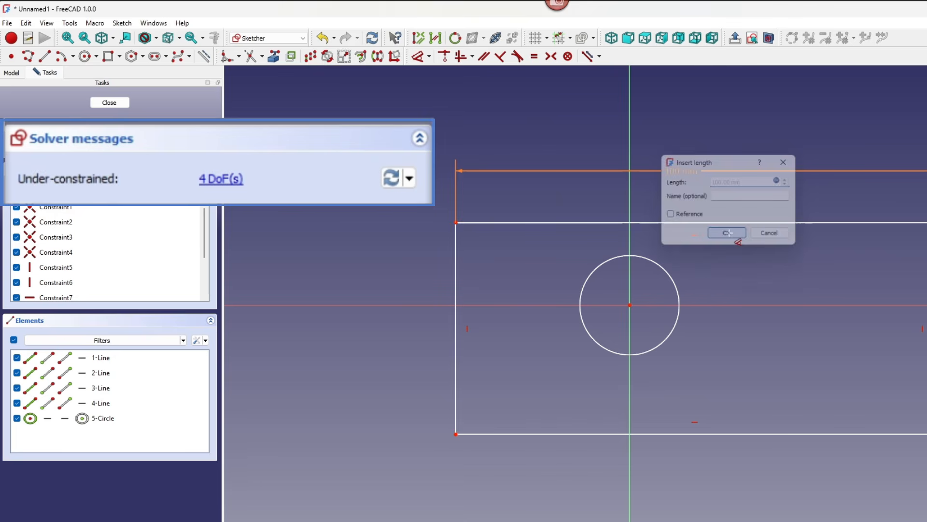
Step: Dimension the rectangle's left edge and link its length to the expression VarSet.height
click(456, 362)
click(377, 381)
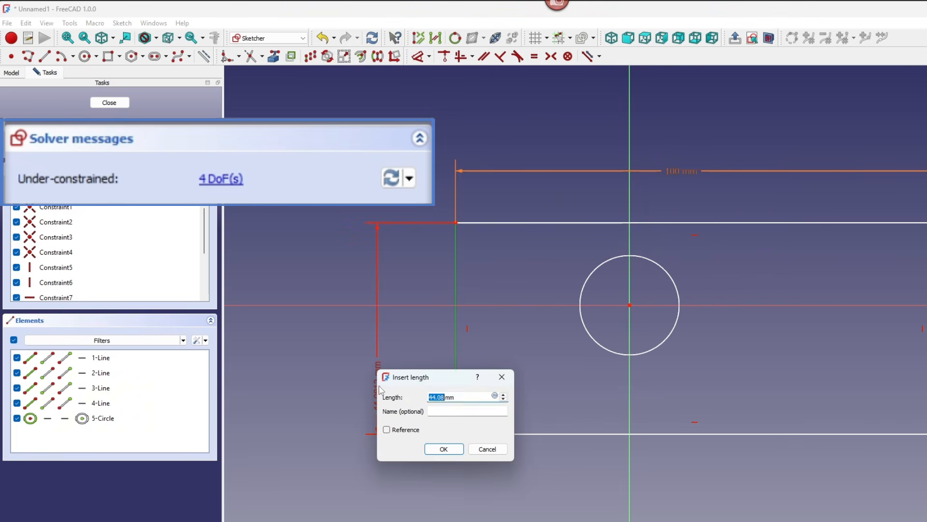
click(499, 397)
text(VarSet.)
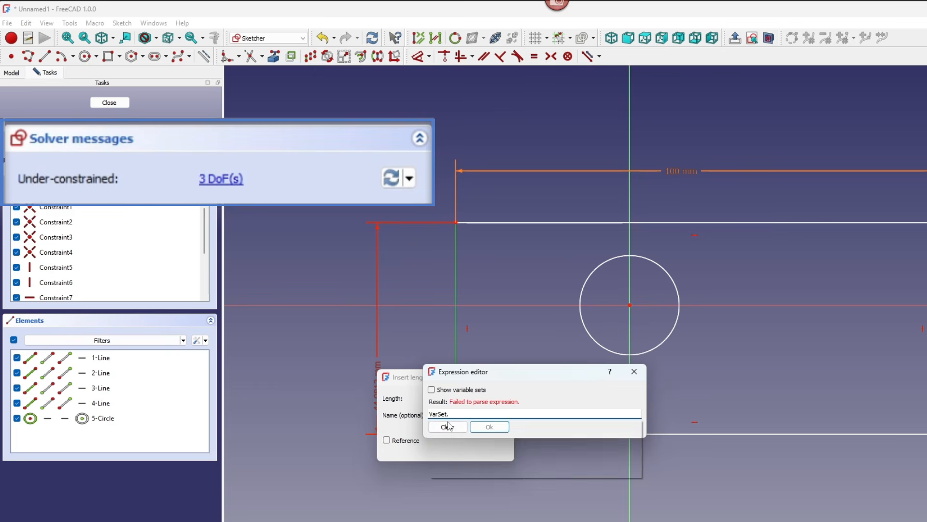
click(447, 424)
click(488, 426)
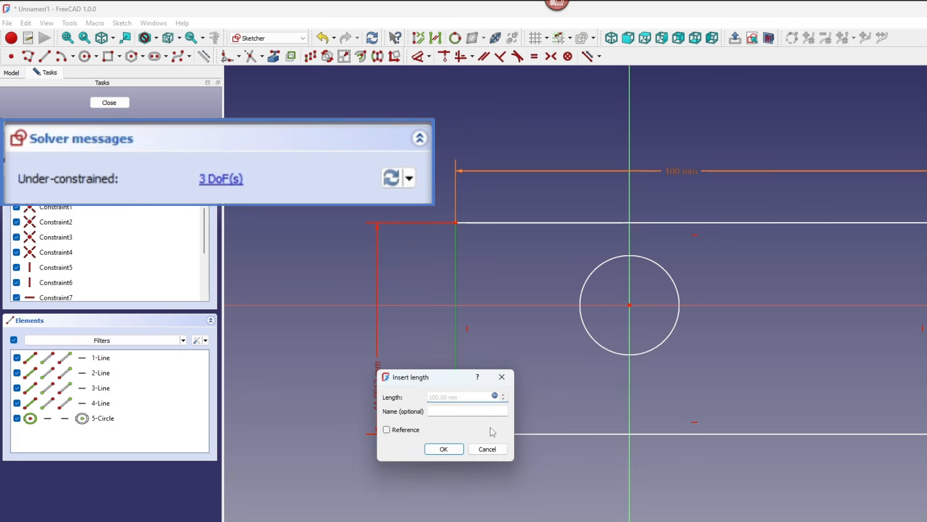
click(441, 447)
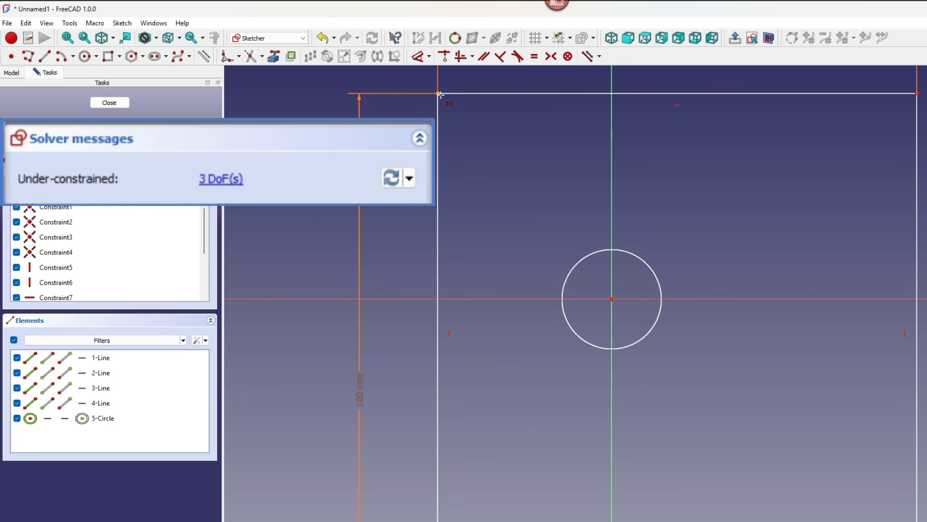
Step: Constrain the rectangle's upper-left and lower-right corners symmetric about the origin
scroll(477, 137, down, 2)
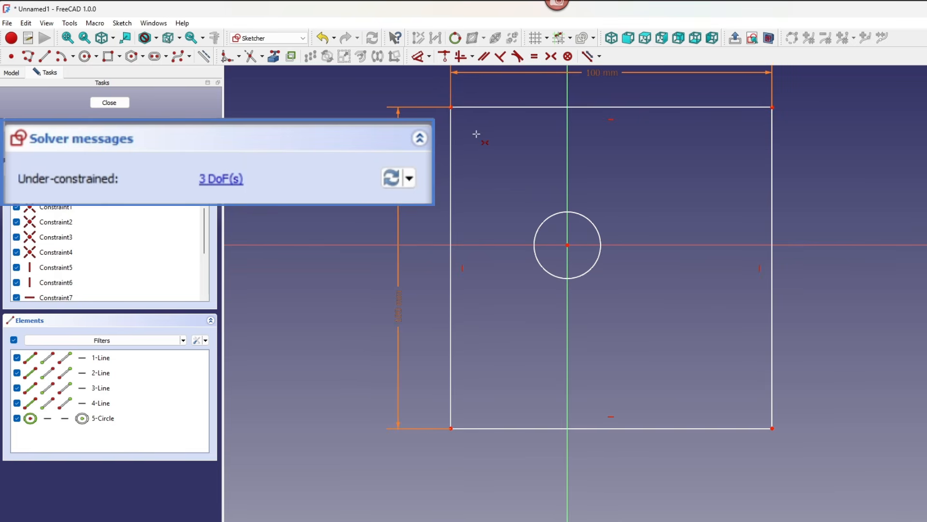
click(451, 107)
click(773, 428)
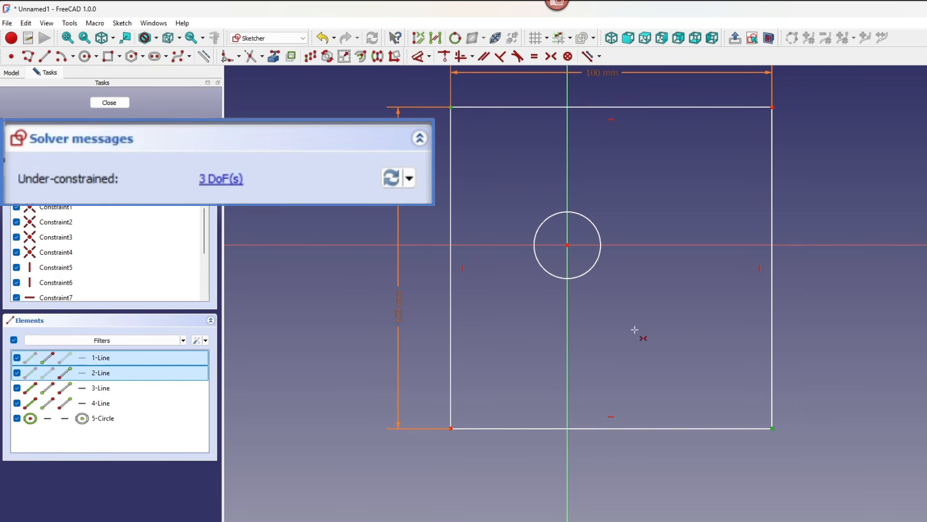
click(568, 245)
key(s)
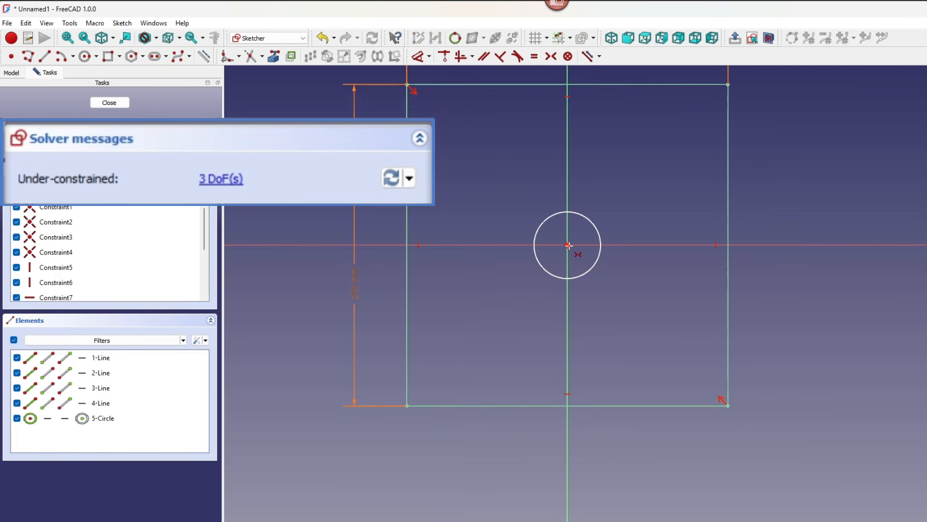
Step: Dimension the circle's diameter and link it to the expression VarSet.large_circle_diameter
click(568, 211)
key(d)
click(627, 177)
click(753, 186)
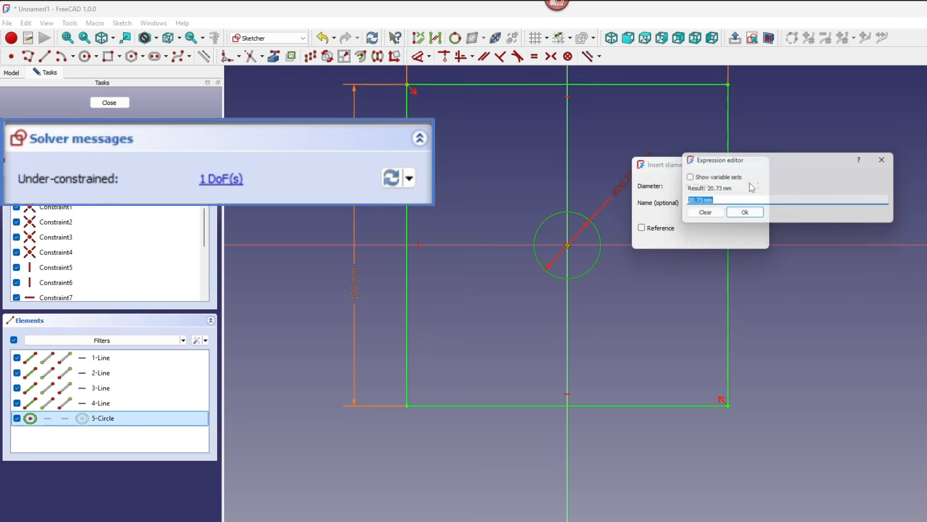
text(Var)
click(707, 215)
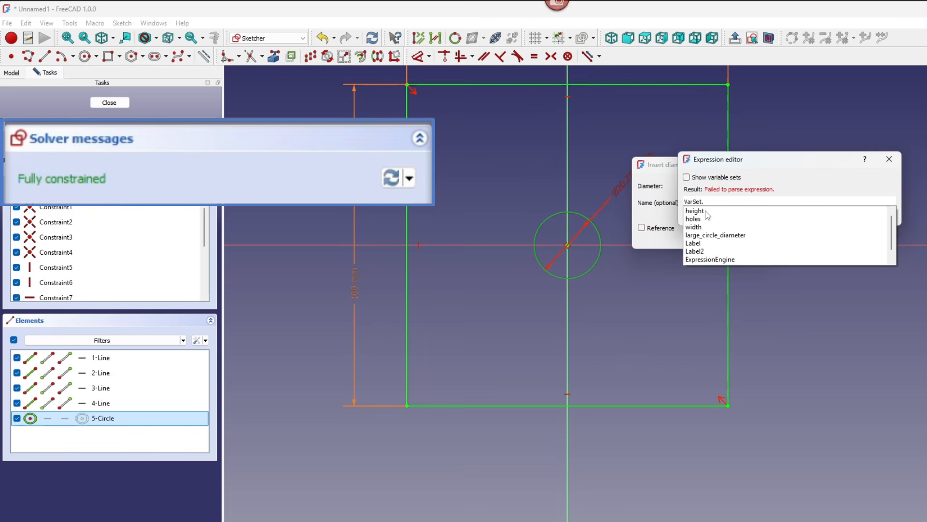
click(709, 235)
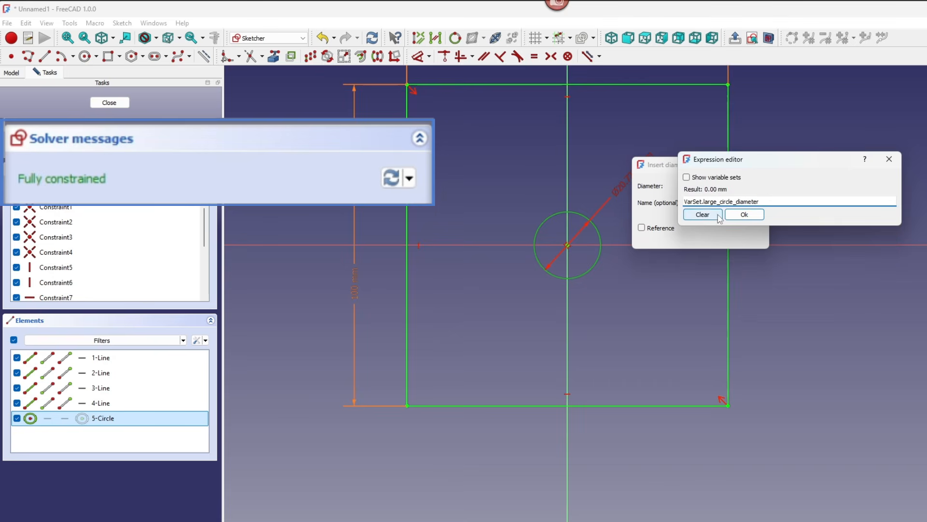
click(742, 218)
click(703, 237)
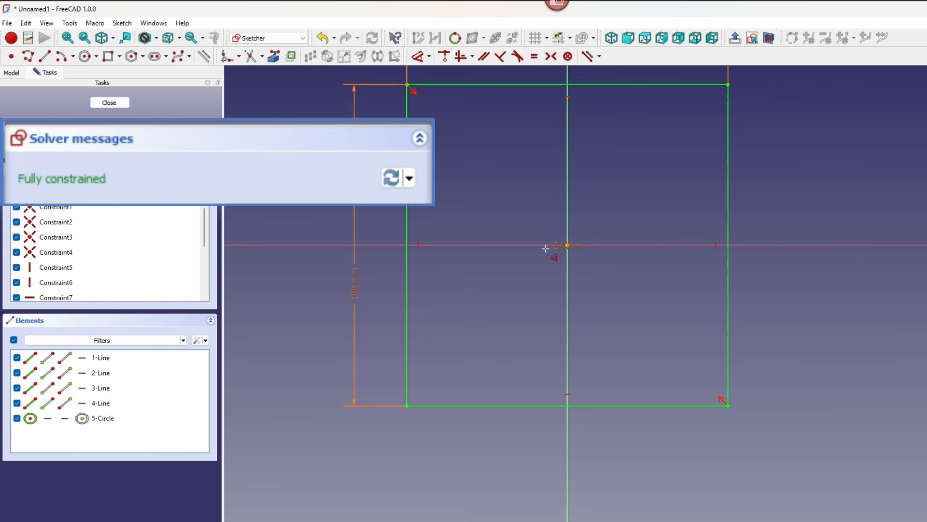
Step: Close the sketch and set the VarSet's large_circle_diameter to 50 mm
click(105, 103)
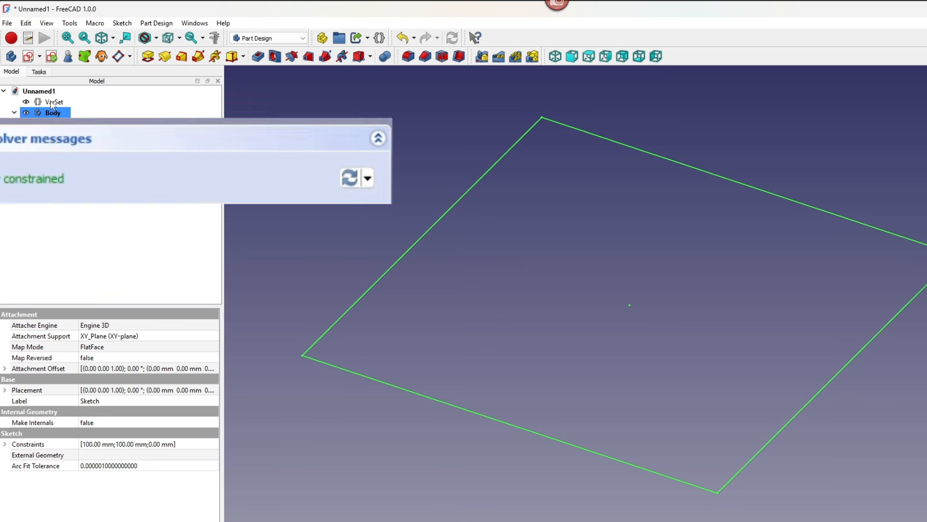
click(54, 102)
click(97, 358)
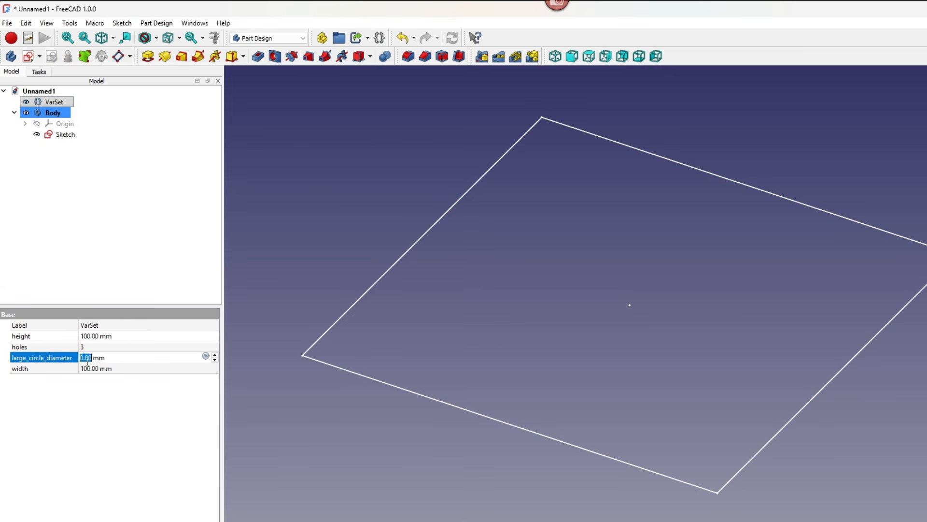
text(50)
key(Return)
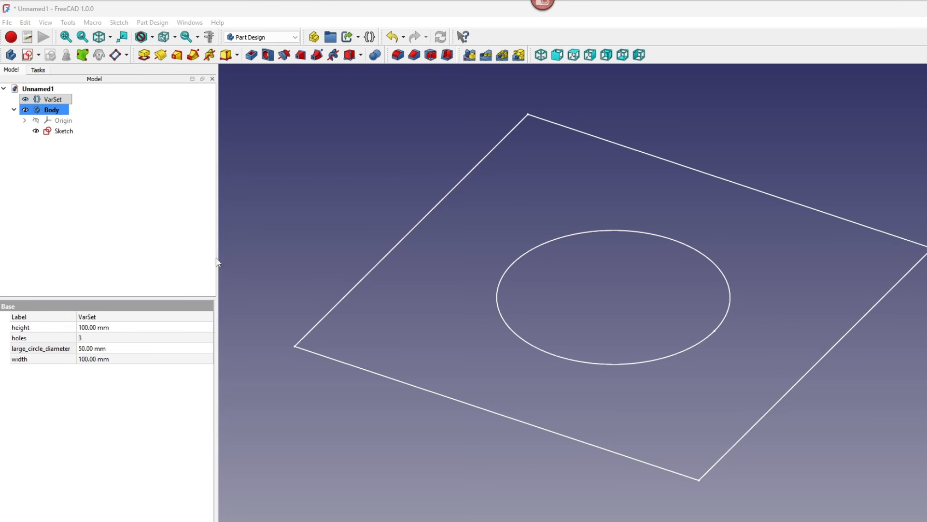
Step: Pad the sketch to a length of 10 mm
click(43, 131)
click(144, 54)
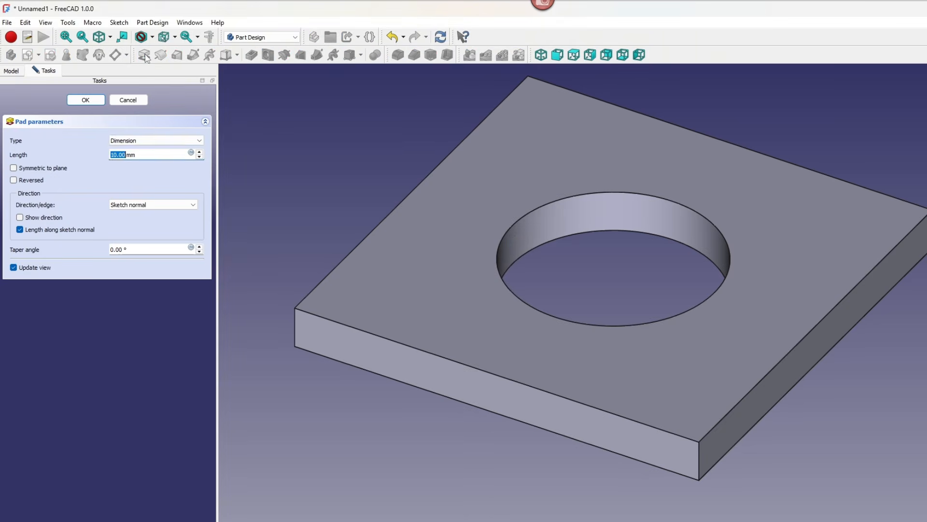
click(85, 99)
Step: Create a new sketch on the pad's top face
click(411, 280)
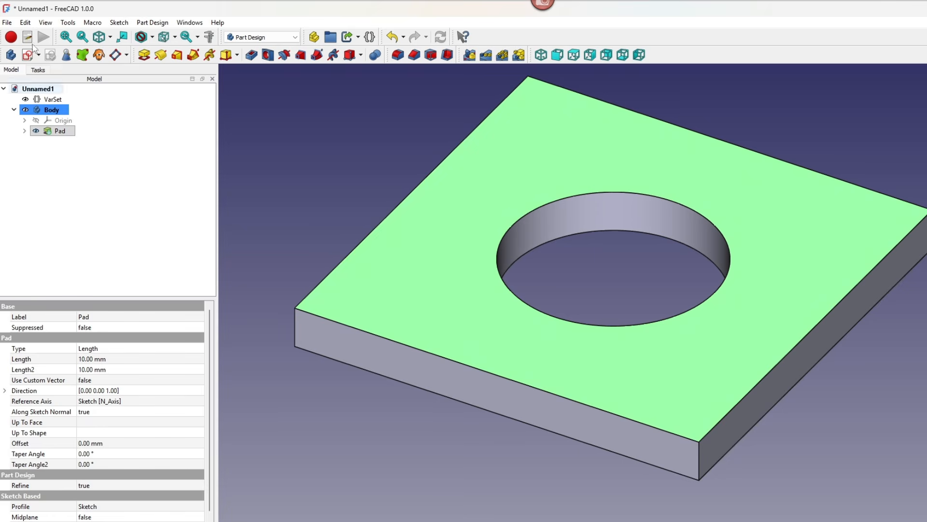
click(28, 56)
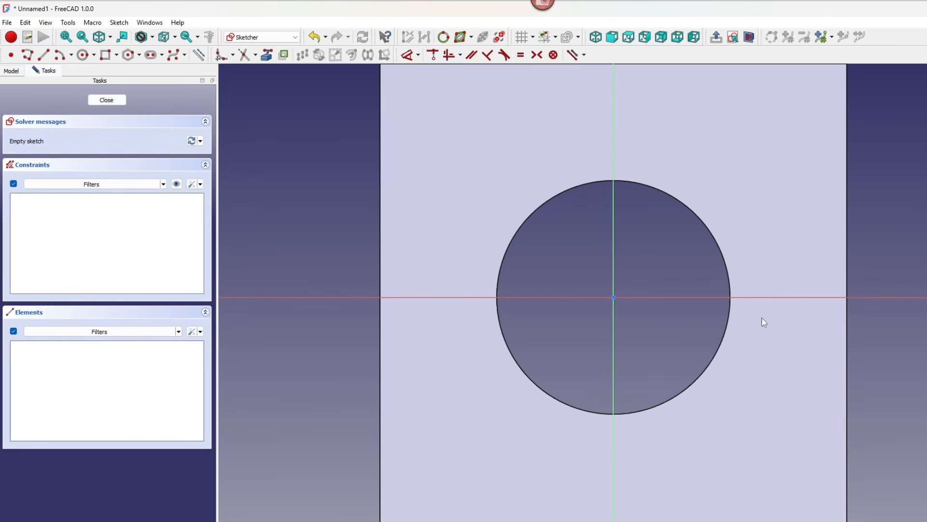
scroll(757, 335, down, 1)
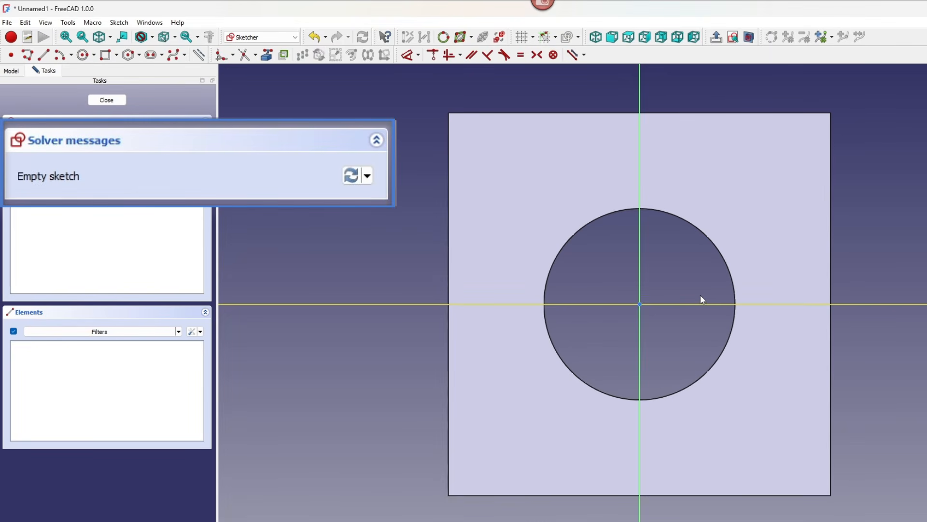
Step: Project the plate's lower edge as external geometry and draw a vertical line along the right edge from the horizontal axis to its corner
click(266, 55)
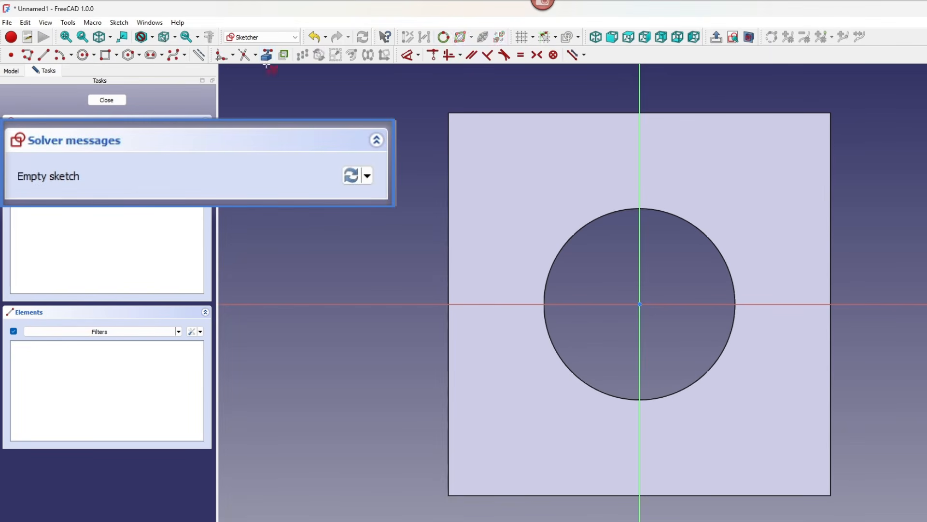
click(550, 494)
click(45, 55)
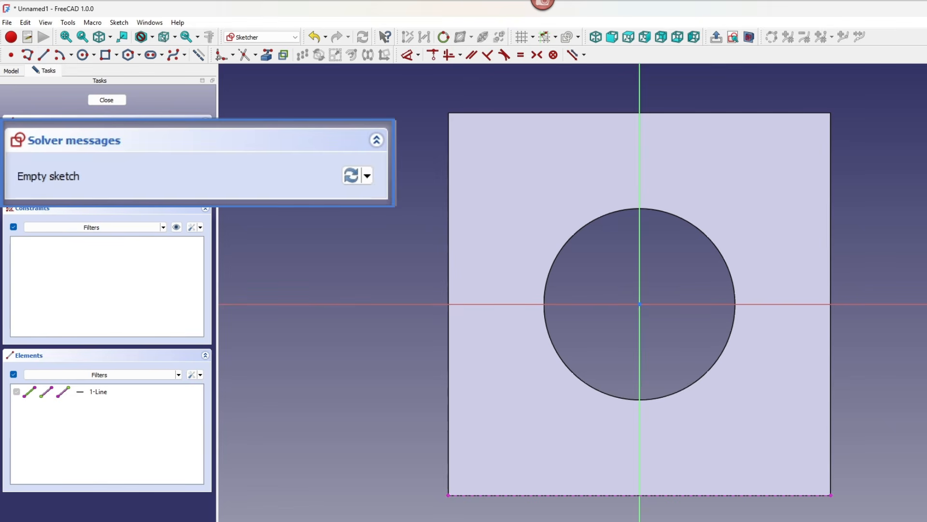
click(831, 305)
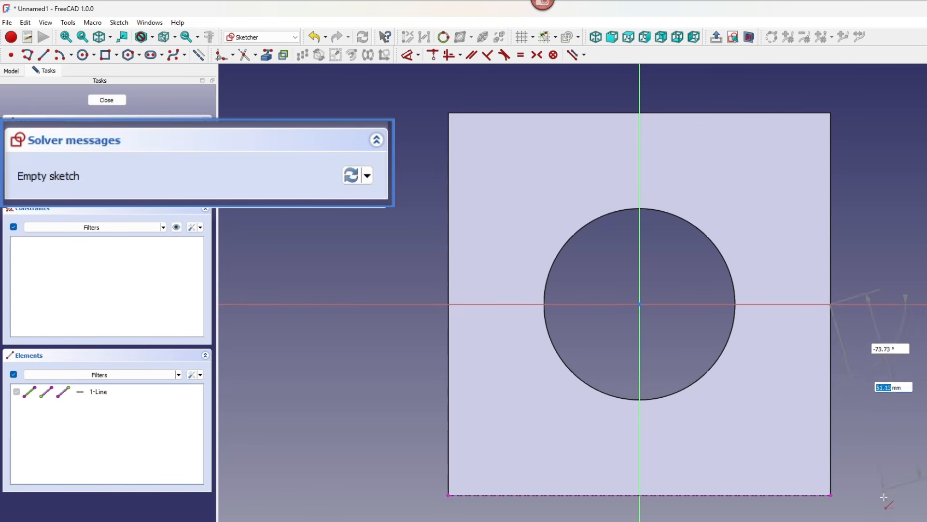
click(832, 495)
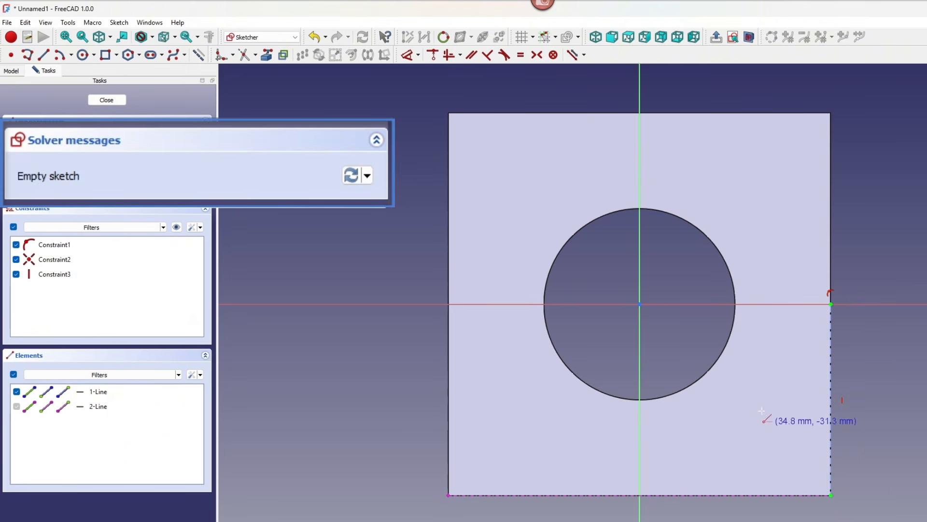
Step: Draw a second vertical line near the hole from the horizontal axis to the lower edge, and connect both lines' midpoints with a horizontal line
click(731, 305)
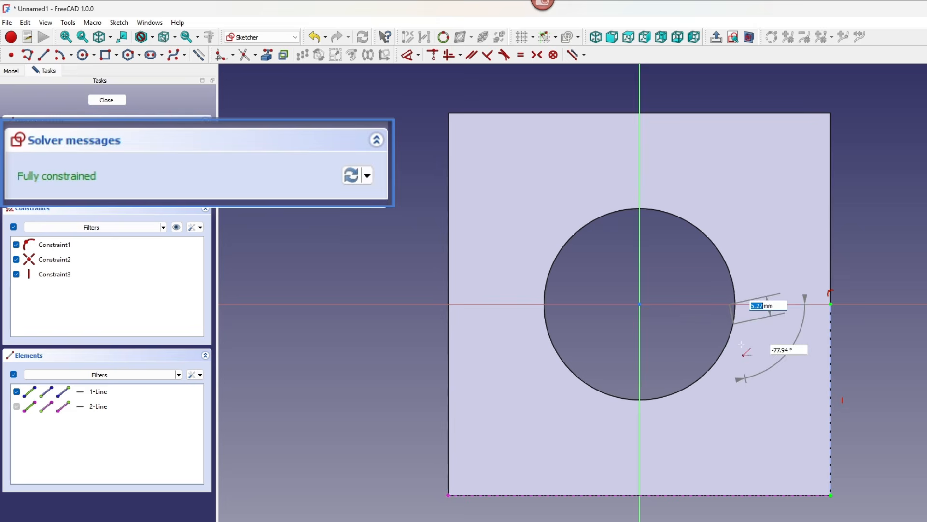
click(730, 496)
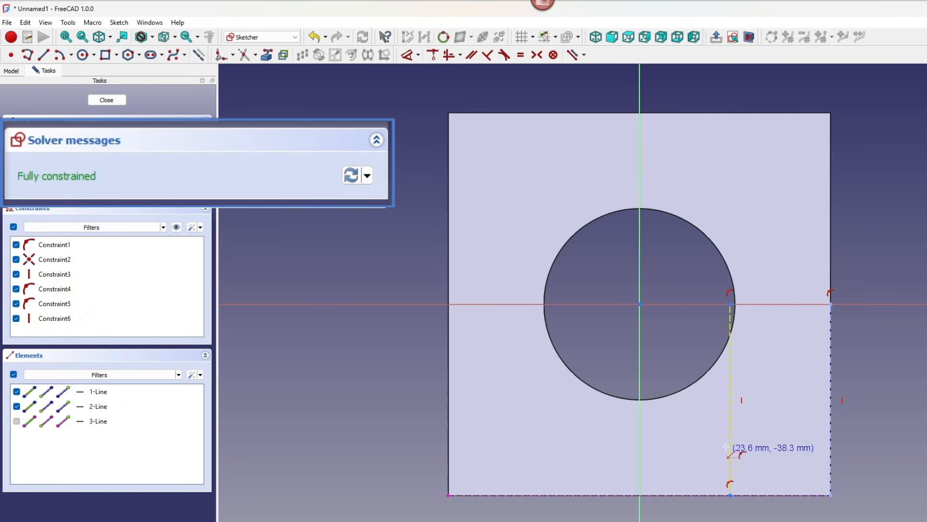
click(730, 399)
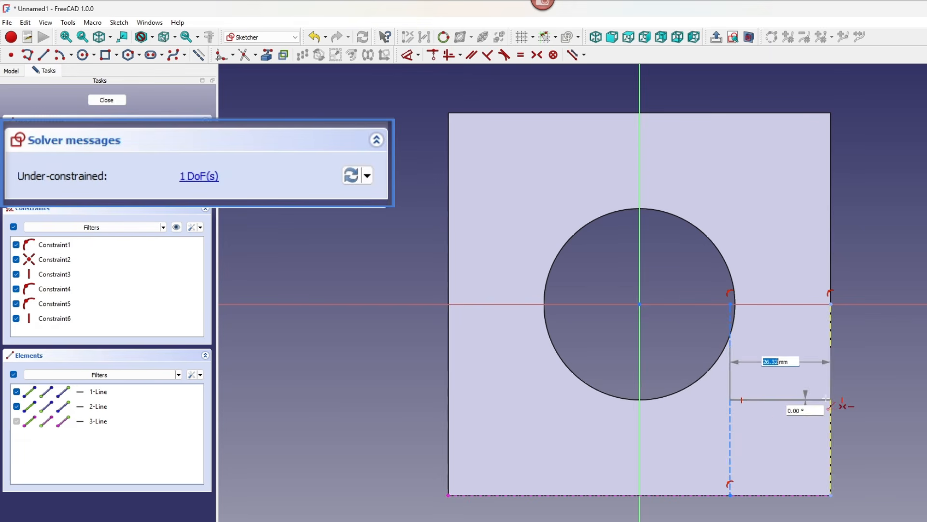
click(831, 400)
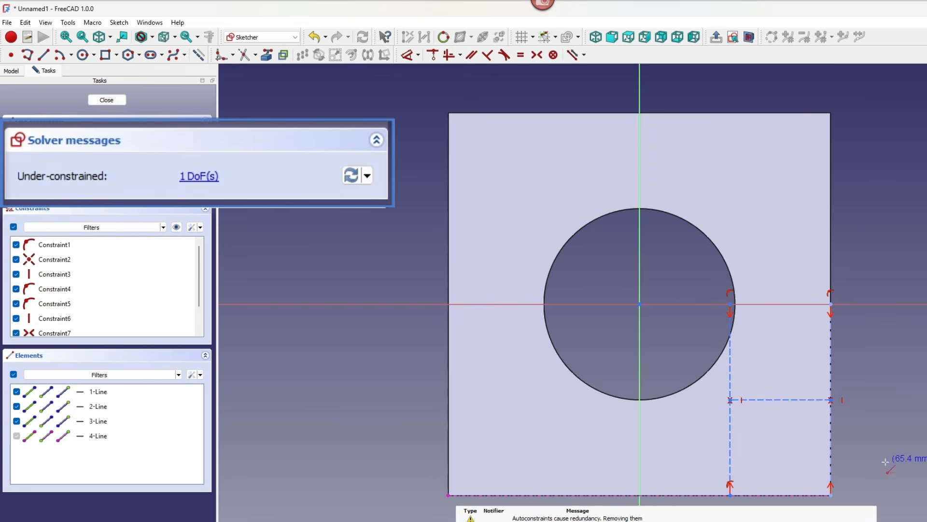
key(Escape)
mouse_move(757, 404)
mouse_down()
mouse_move(761, 410)
mouse_move(750, 407)
mouse_move(762, 406)
mouse_up()
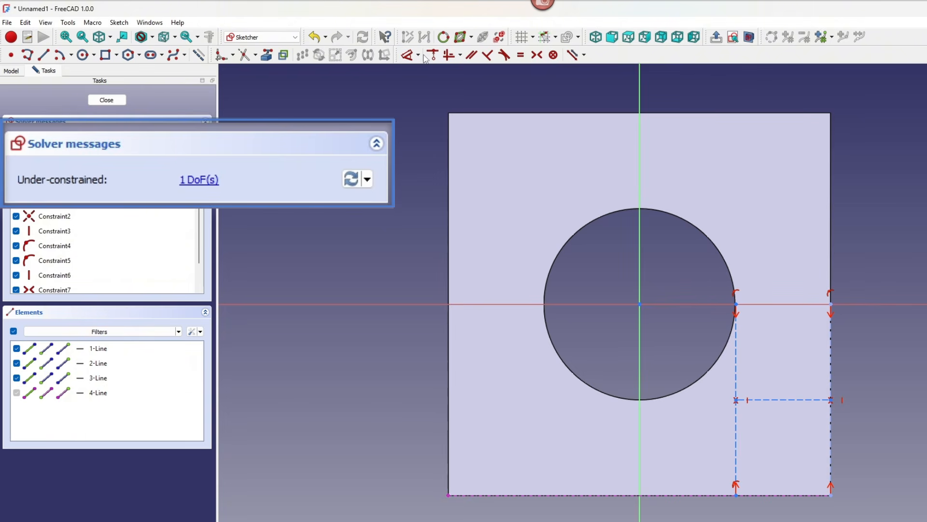
Step: Make the origin and the right line's upper endpoint symmetric about the inner vertical line, and remove that line's redundant vertical constraint
click(537, 54)
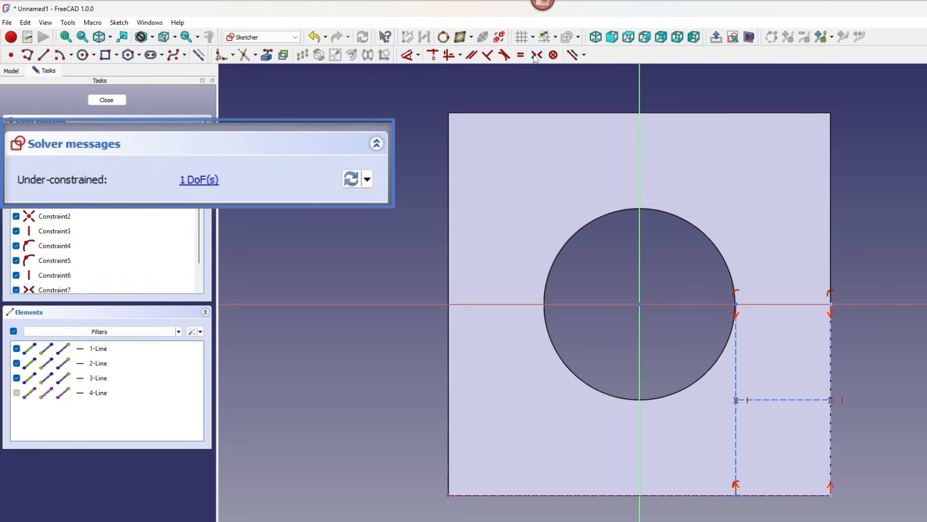
click(640, 304)
click(736, 378)
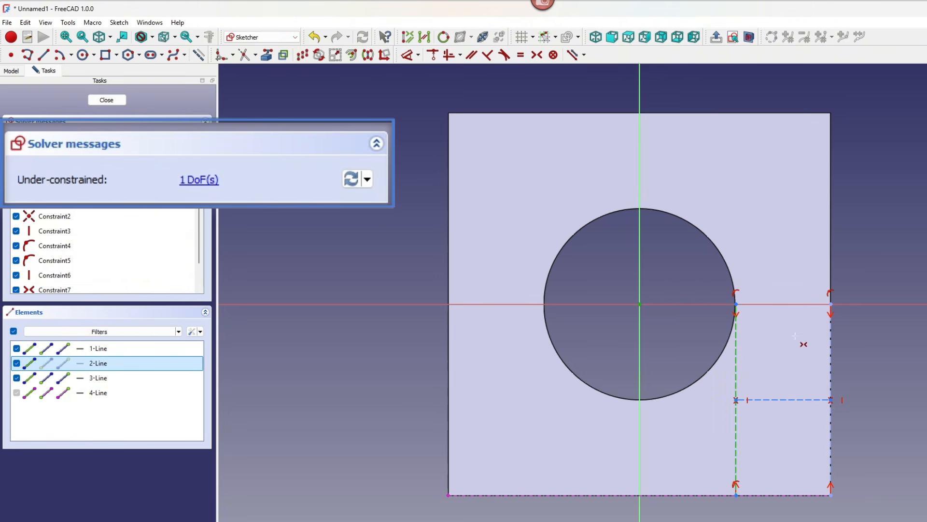
click(831, 304)
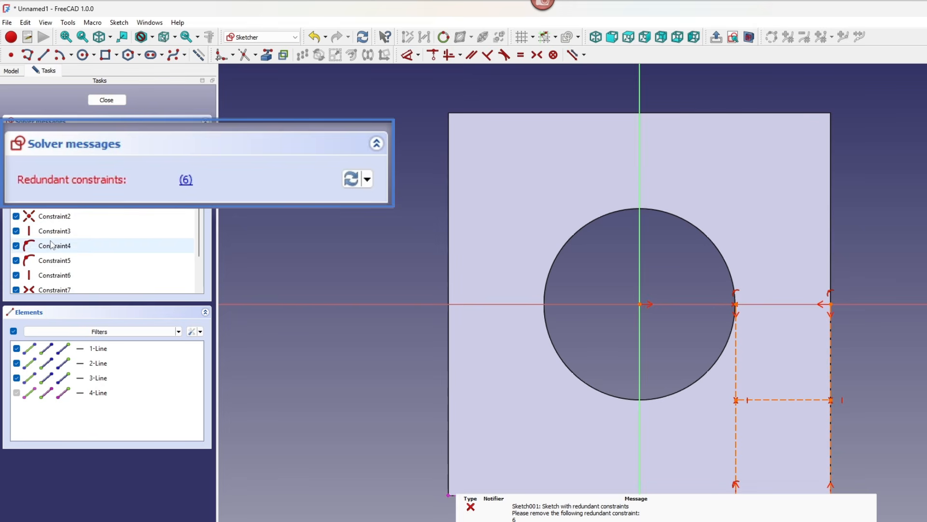
click(39, 276)
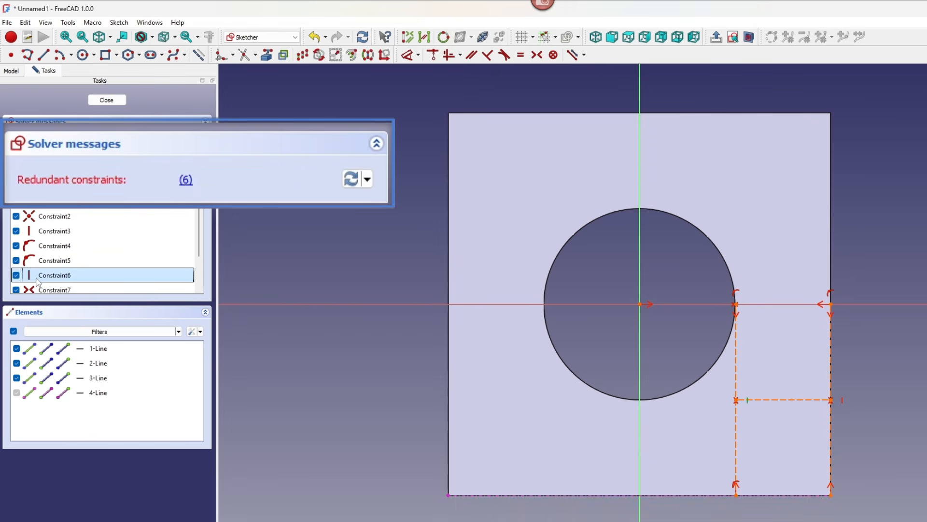
Step: Sketch a circle about 17 mm in diameter in the plate's lower-right corner, below the connecting line
key(g)
key(c)
click(780, 445)
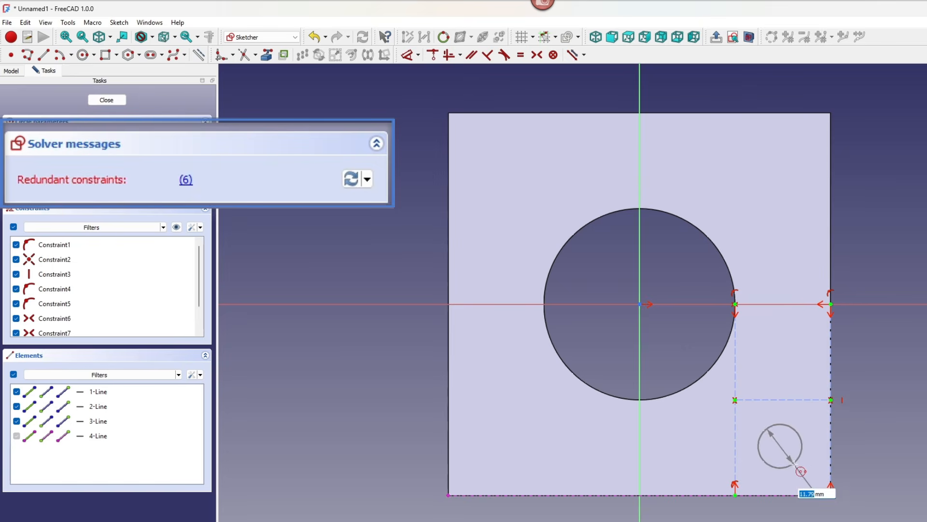
click(807, 478)
Step: Dimension the corner circle's diameter with the expression VarSet.large_circle_diameter/3
drag(710, 500, 589, 455)
click(588, 455)
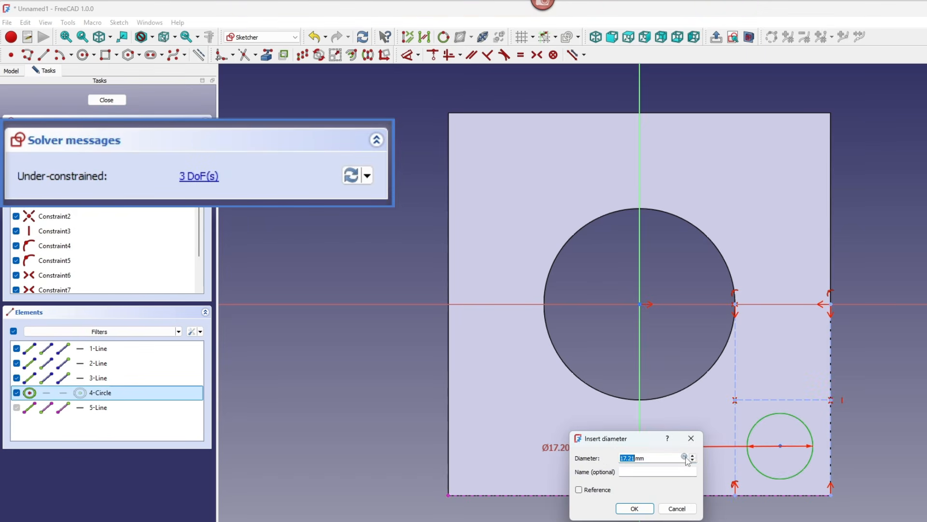
click(688, 460)
text(v)
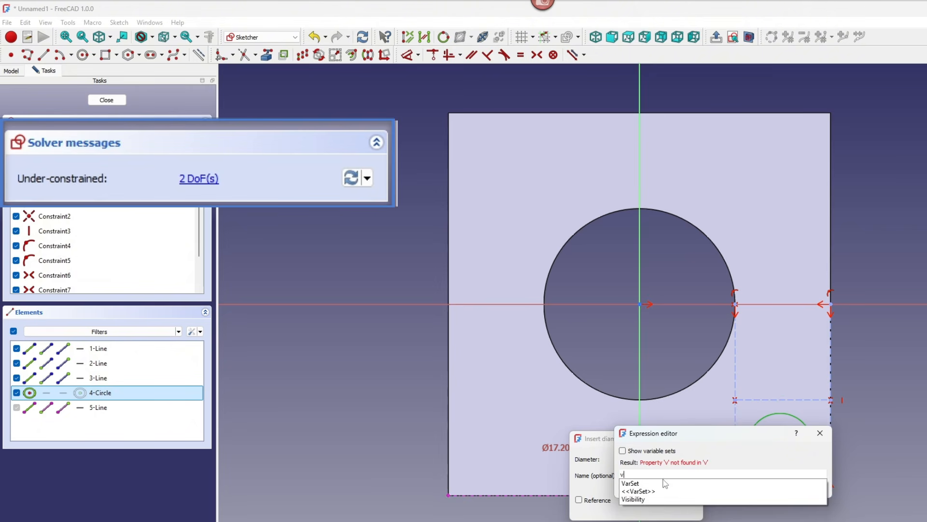
click(640, 485)
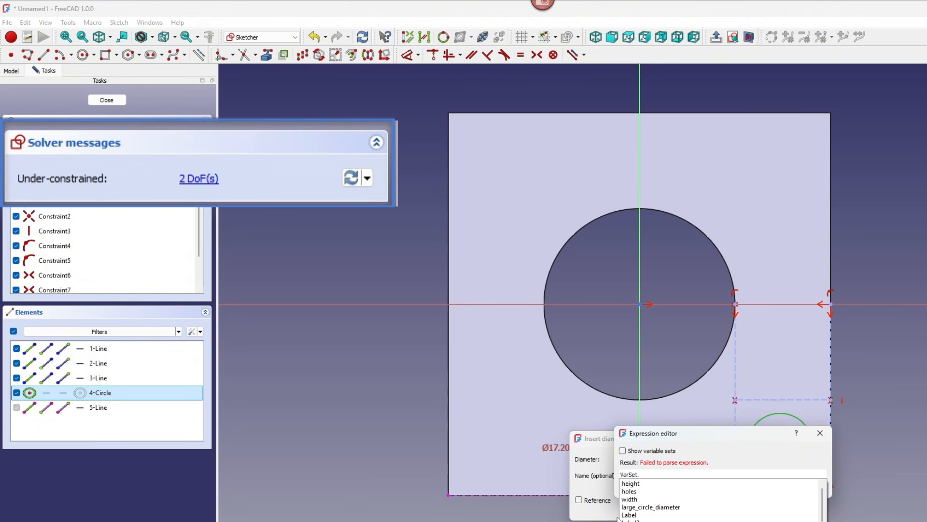
text(l)
click(635, 492)
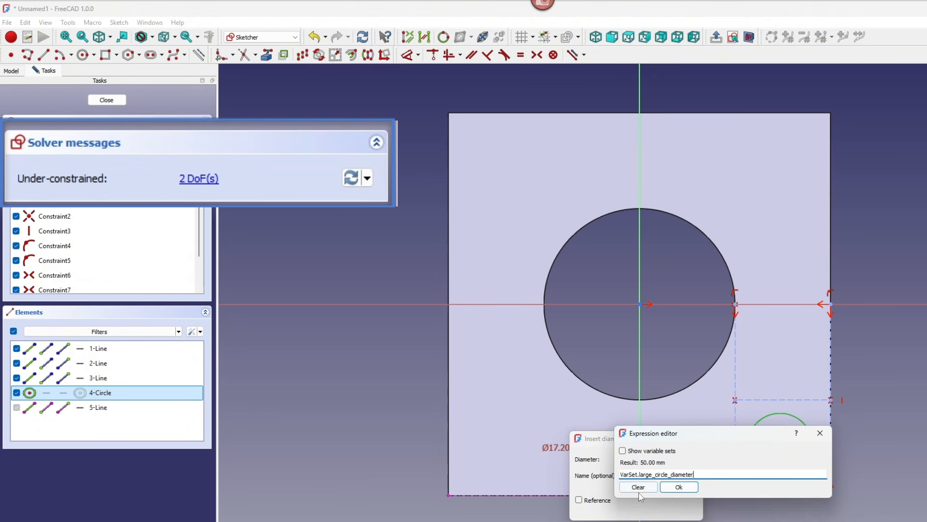
text(/3)
key(Return)
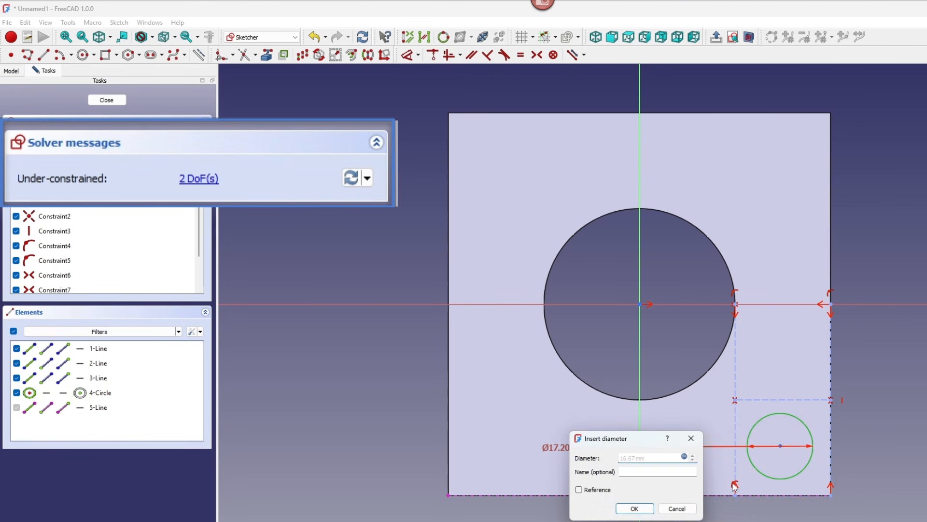
key(Return)
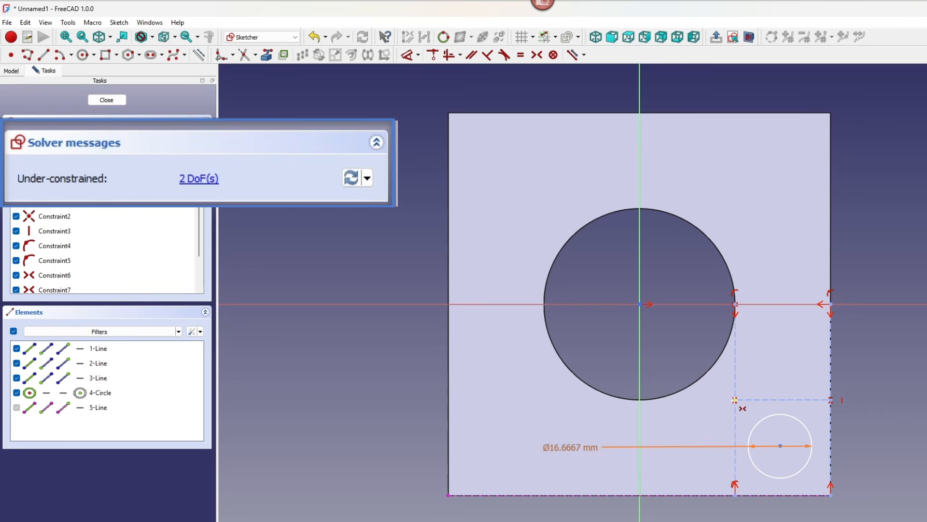
Step: Centre the circle symmetrically between the connecting line's left endpoint and the plate's lower-right corner, and close the sketch
click(735, 400)
click(831, 494)
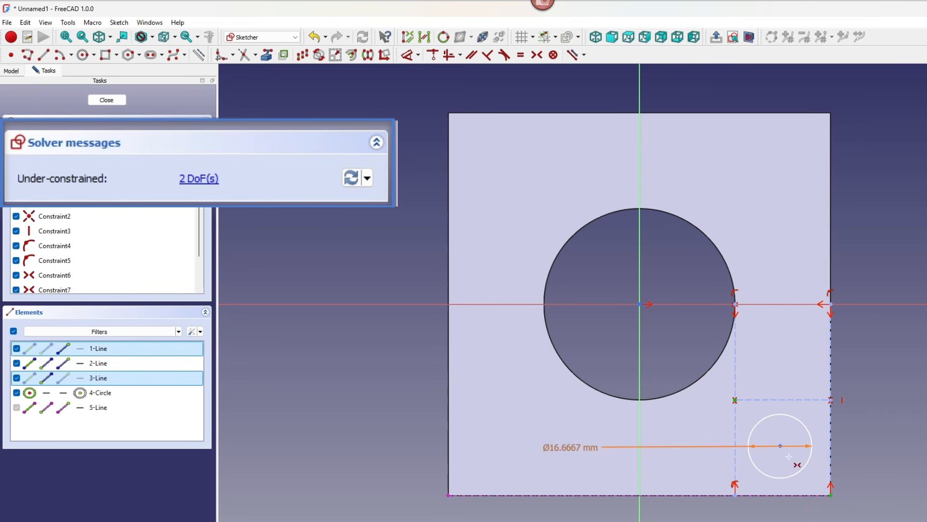
click(781, 445)
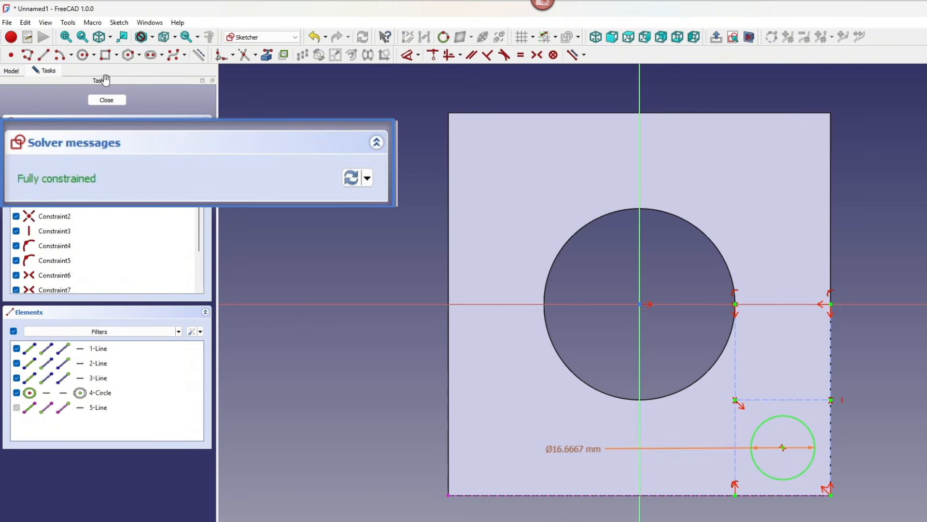
click(106, 100)
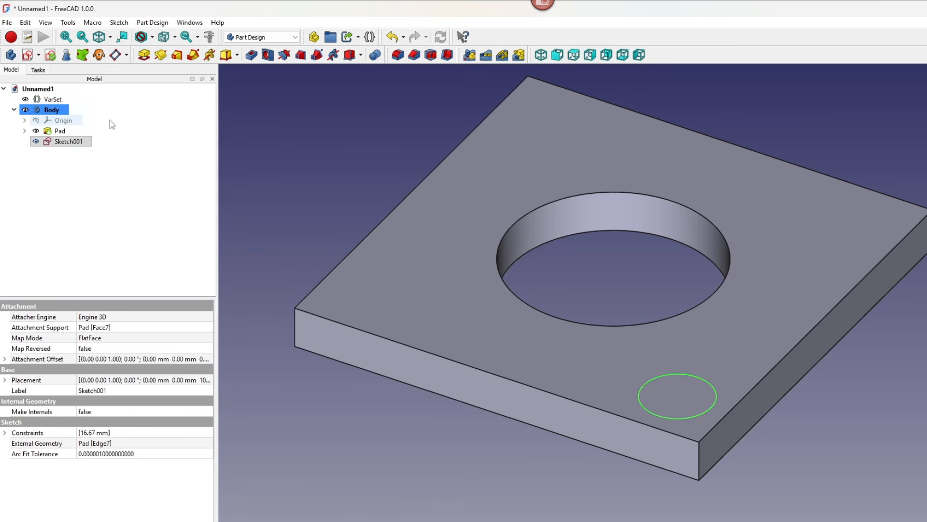
Step: Pocket the corner circle sketch with the type set to To first
click(252, 55)
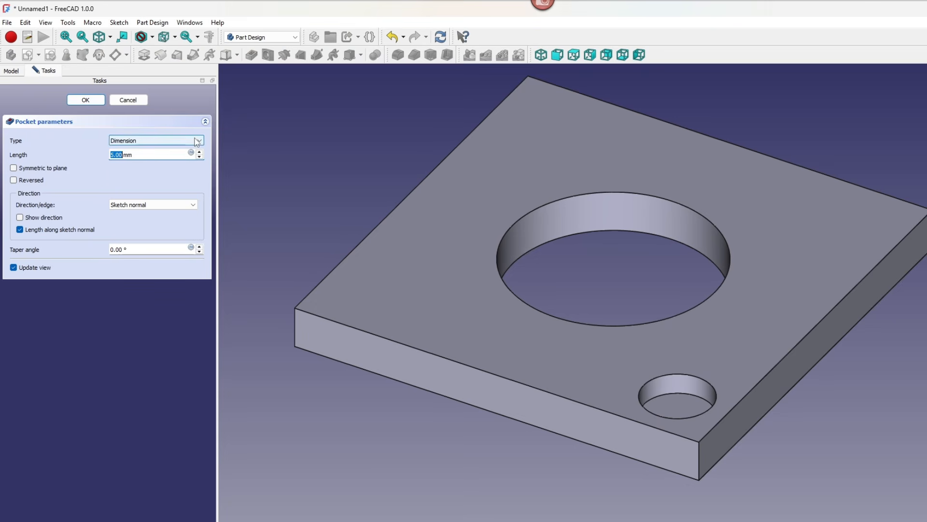
click(153, 140)
click(138, 169)
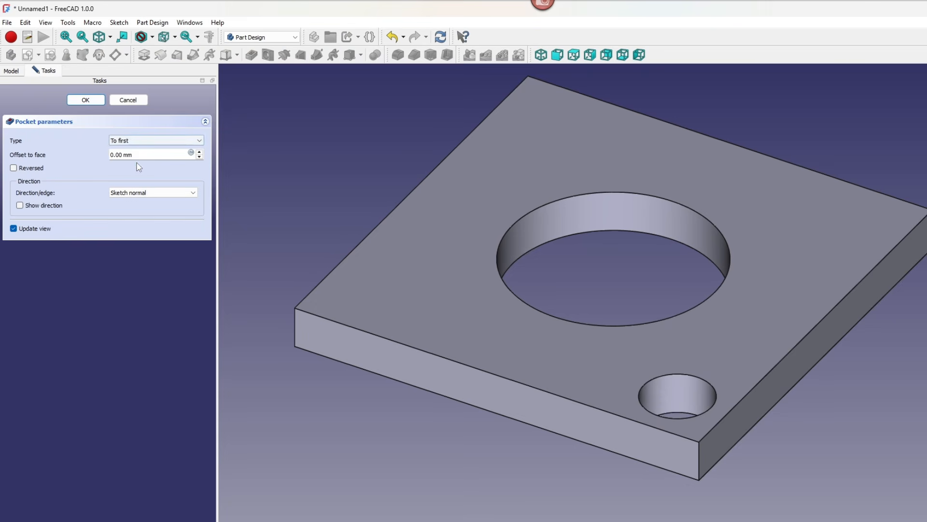
click(93, 101)
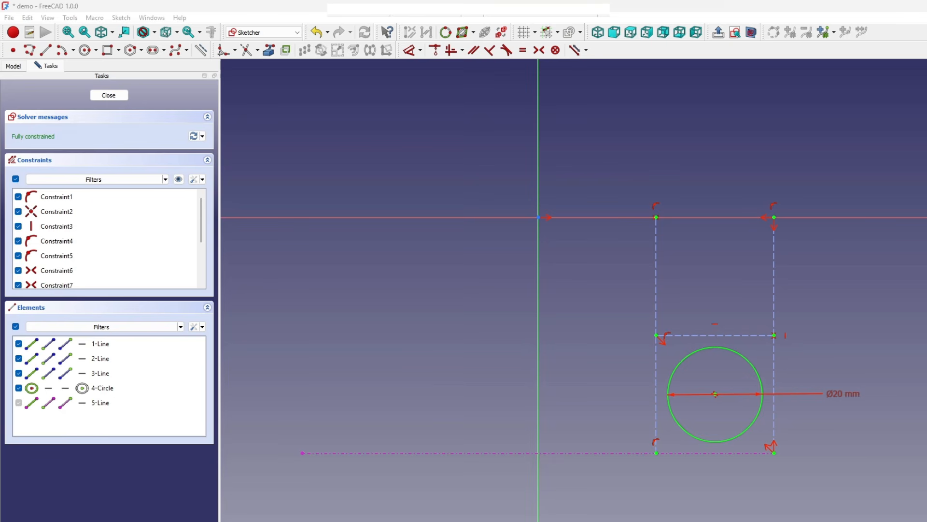
Step: Try deleting the horizontal construction line between the two vertical lines and compare the entries in the constraint list
click(680, 335)
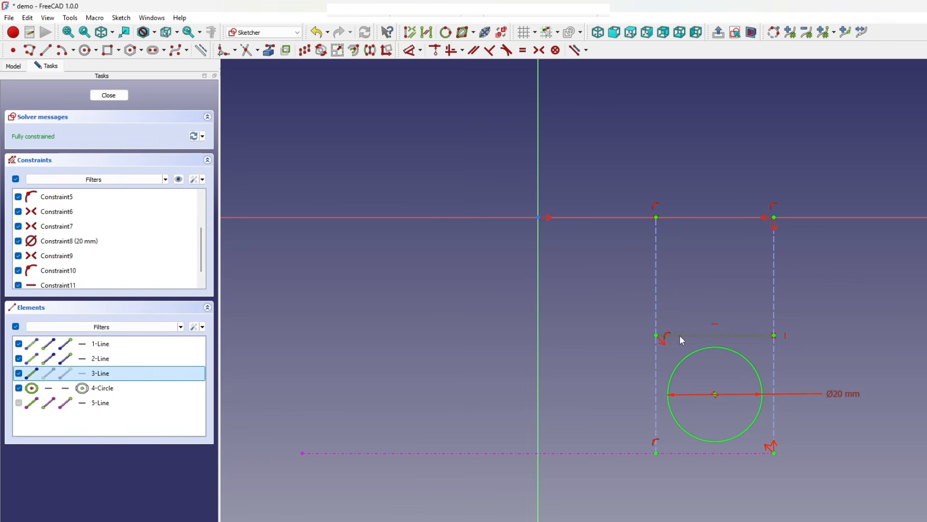
key(Delete)
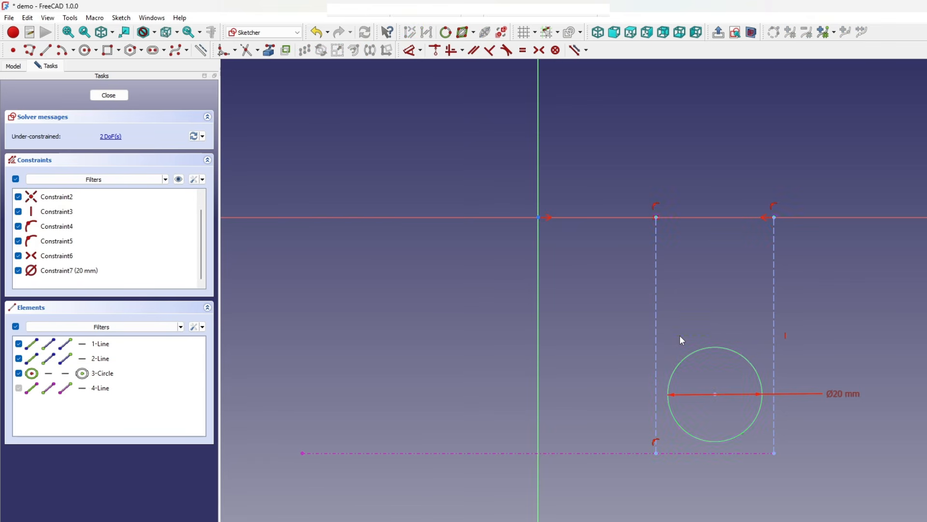
scroll(196, 242, up, 1)
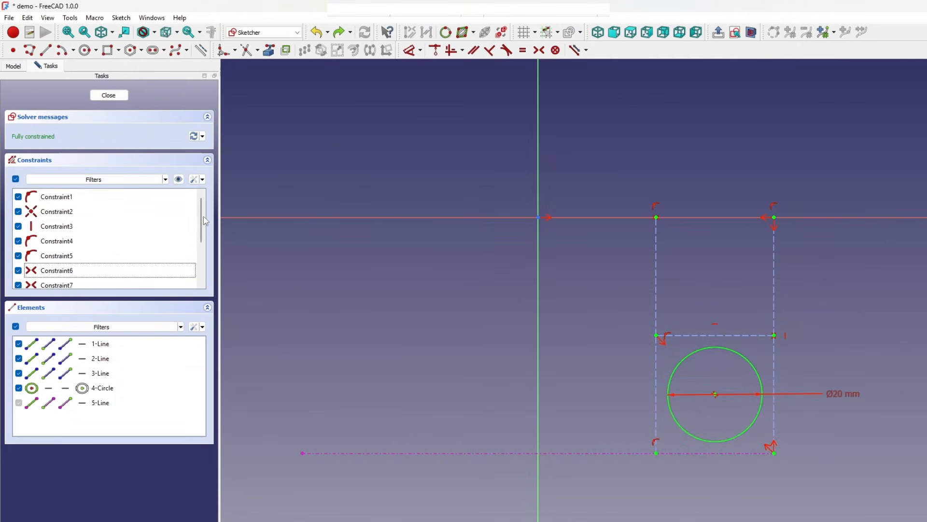
scroll(204, 220, down, 2)
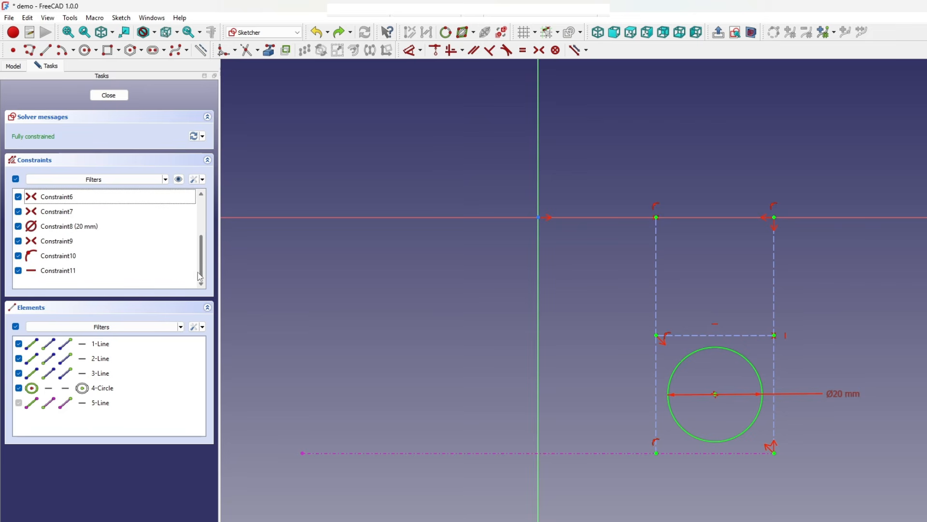
click(710, 335)
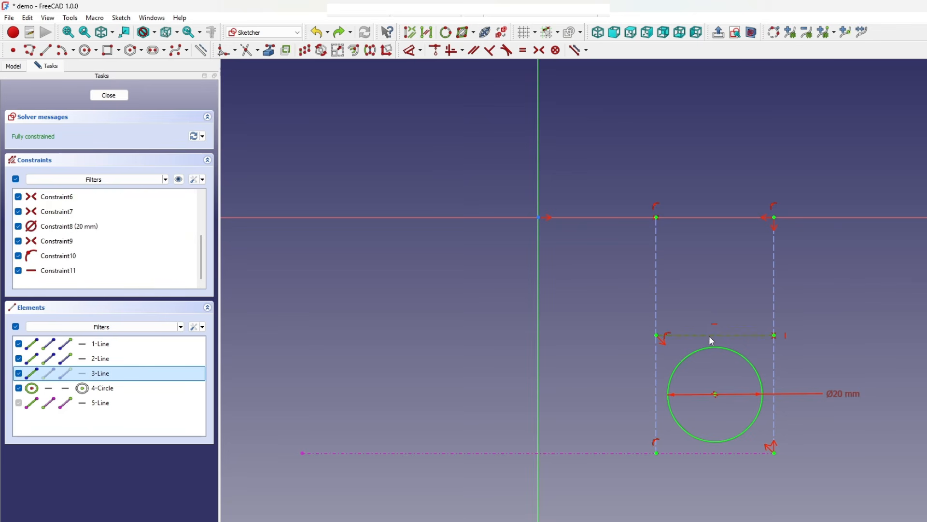
key(Delete)
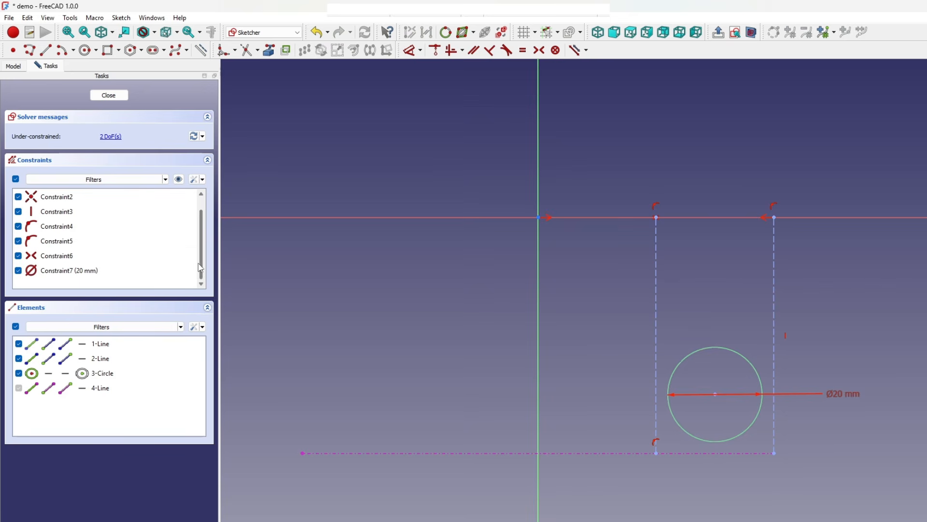
scroll(202, 256, up, 1)
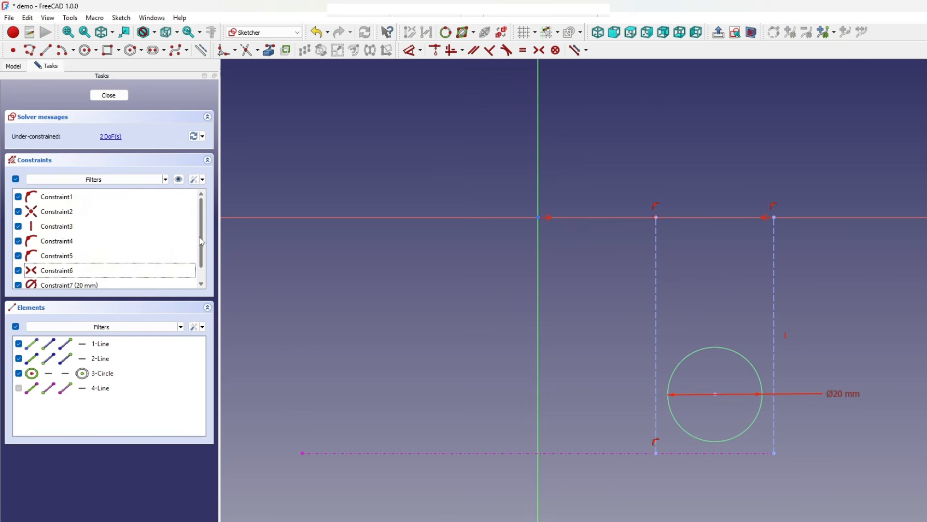
scroll(210, 266, down, 1)
scroll(209, 268, up, 1)
scroll(210, 273, down, 1)
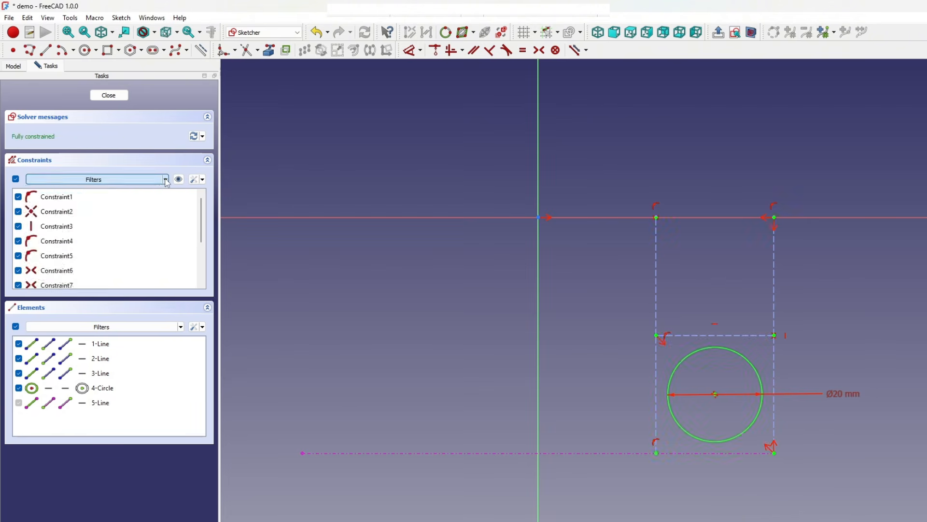
Step: Filter the constraint list to only symmetric constraints and select each one to see which points it relates in the sketch
click(166, 180)
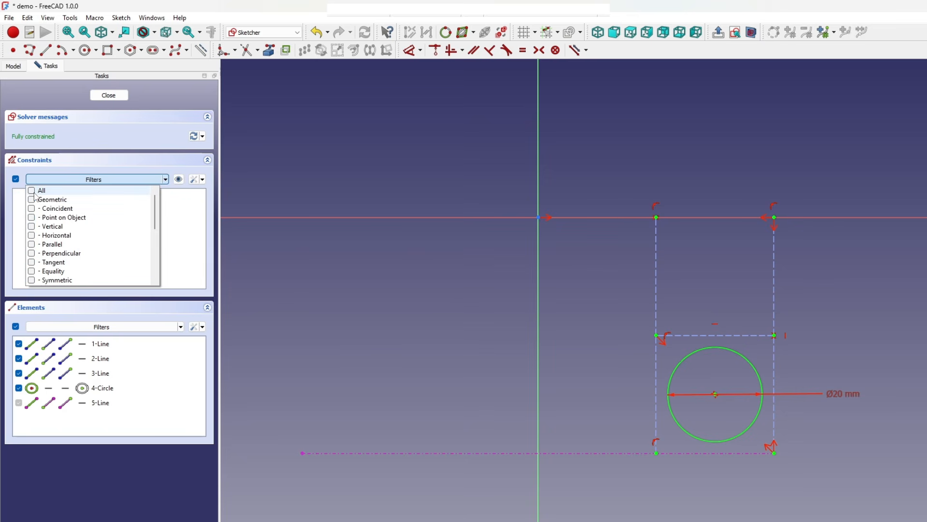
click(32, 281)
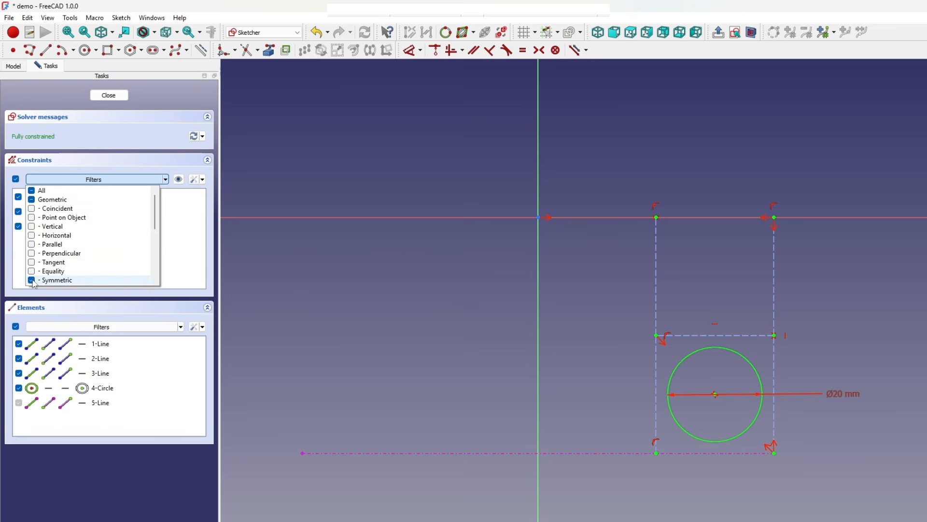
click(136, 168)
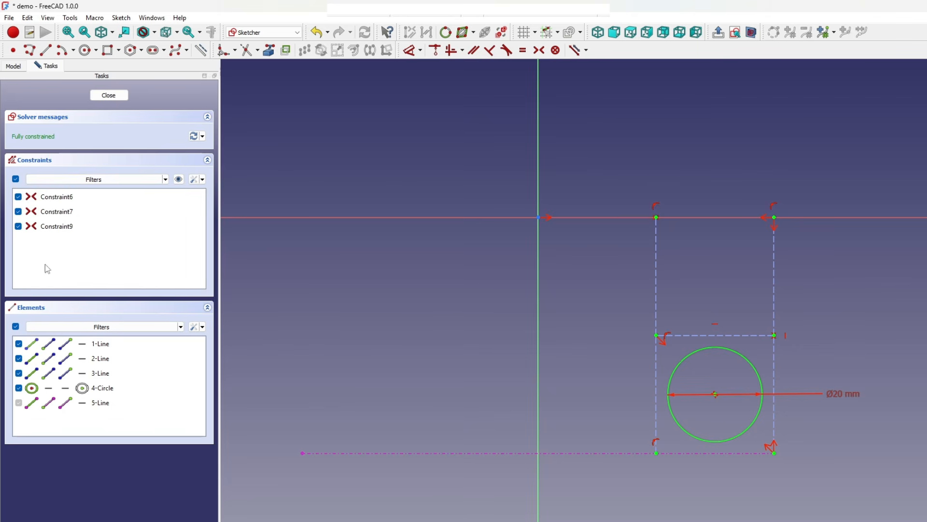
click(57, 198)
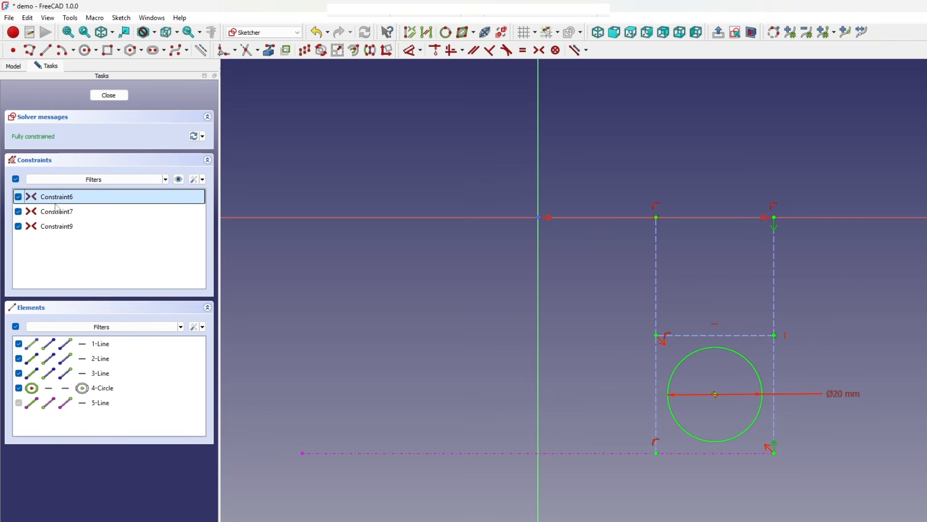
click(56, 214)
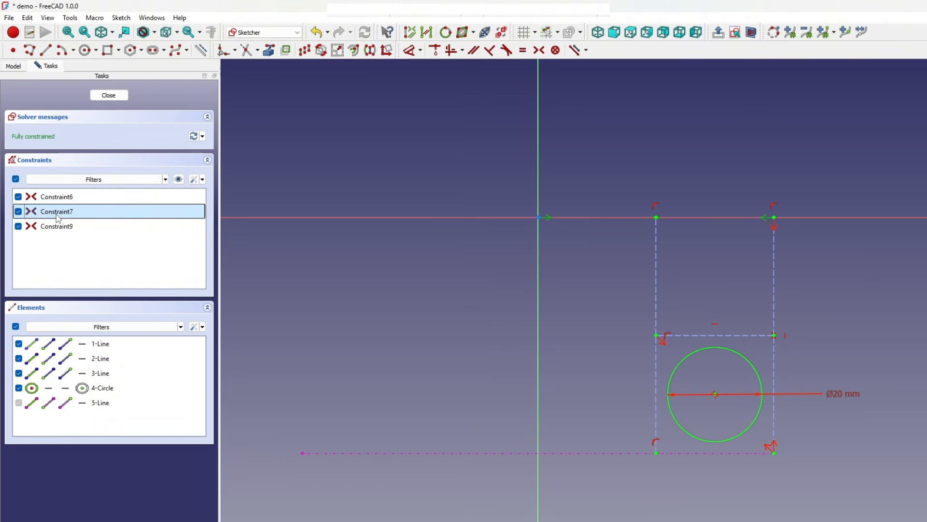
click(59, 231)
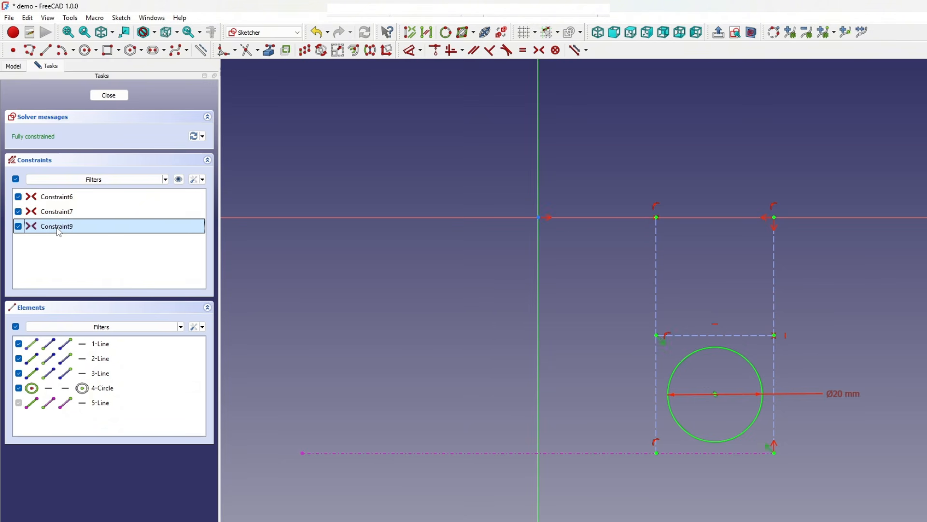
click(60, 198)
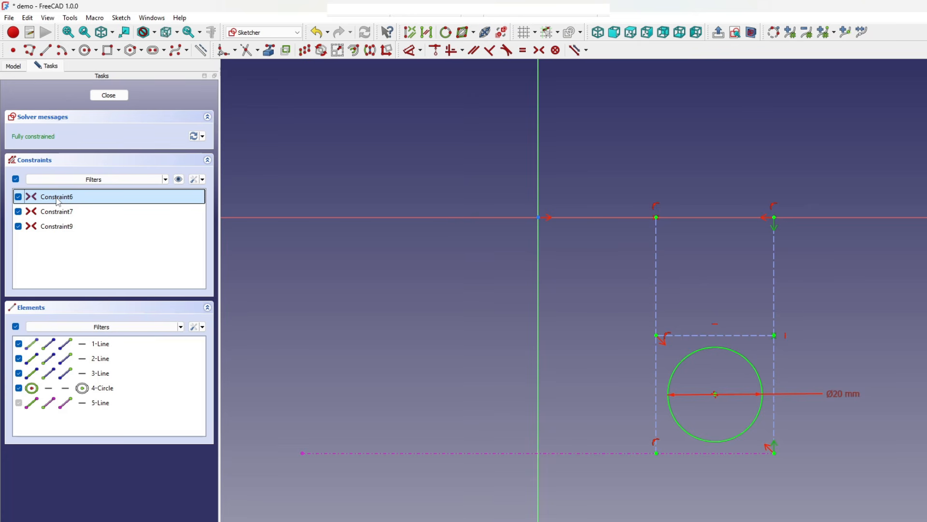
Step: Hide the symmetric constraint on the outer vertical line in the sketch view and show it again
click(18, 197)
click(18, 198)
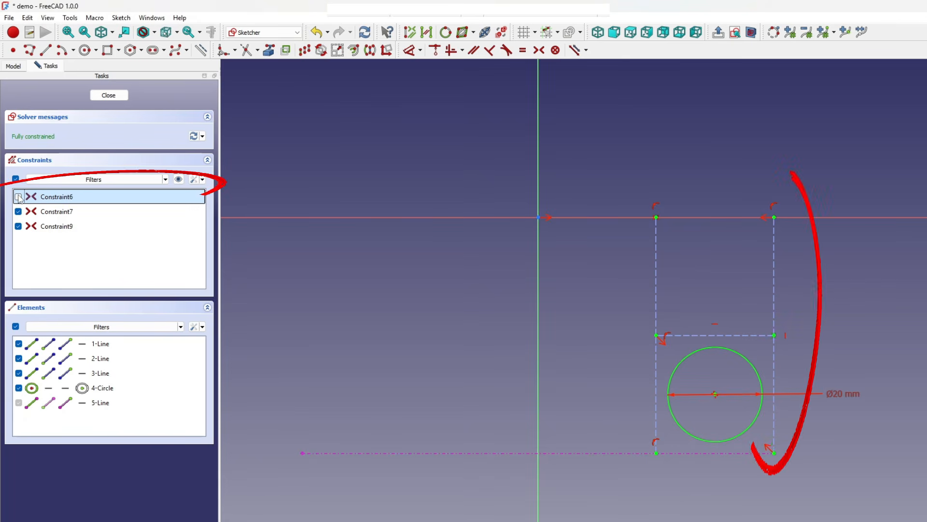
click(18, 197)
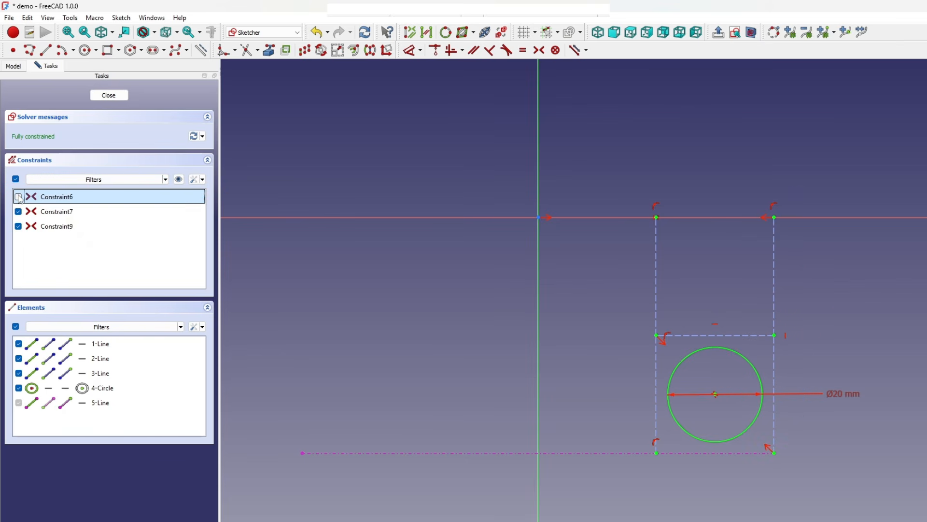
click(18, 197)
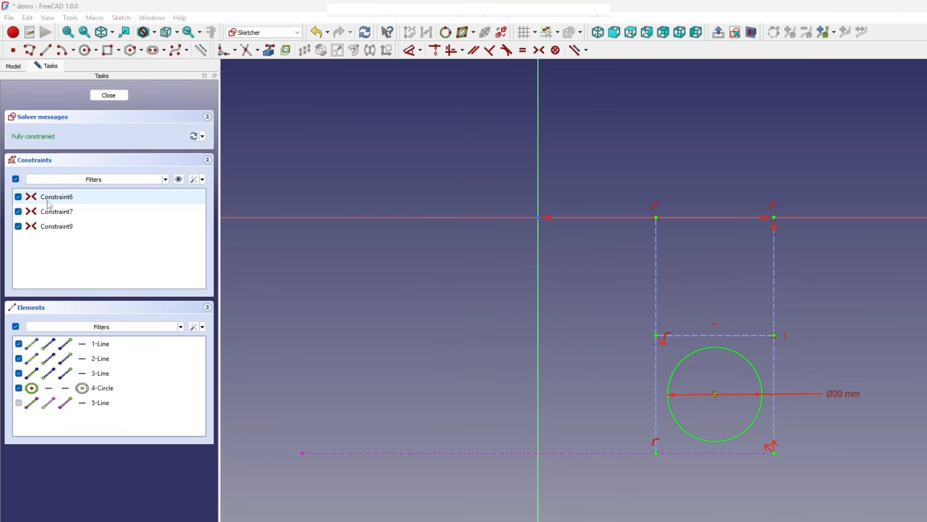
Step: Deactivate the outer vertical line's symmetric constraint (Constraint6) and try moving the horizontal construction line
right_click(49, 200)
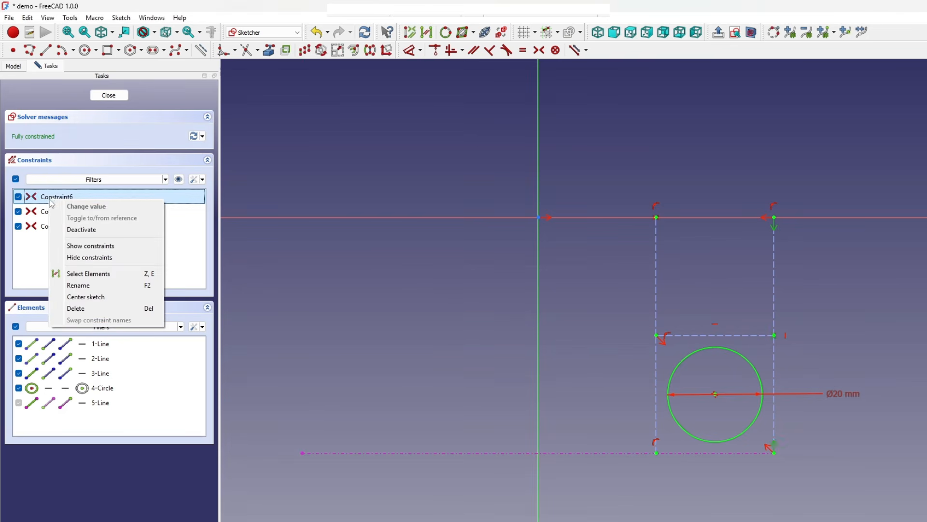
click(75, 230)
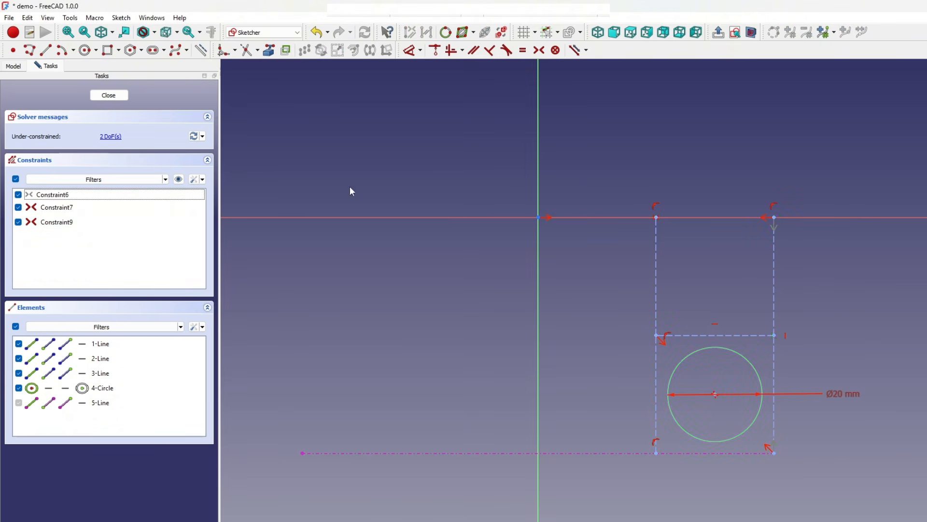
mouse_move(683, 335)
mouse_down()
mouse_move(686, 276)
mouse_move(684, 335)
mouse_up()
Step: Try deleting the deactivated Constraint6 and moving the horizontal construction line, and undo the deletion
right_click(63, 198)
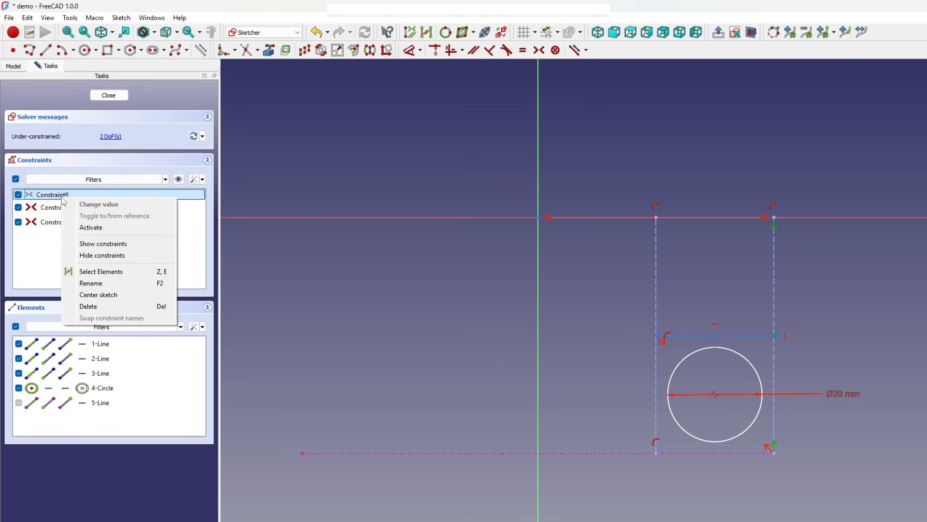
click(127, 306)
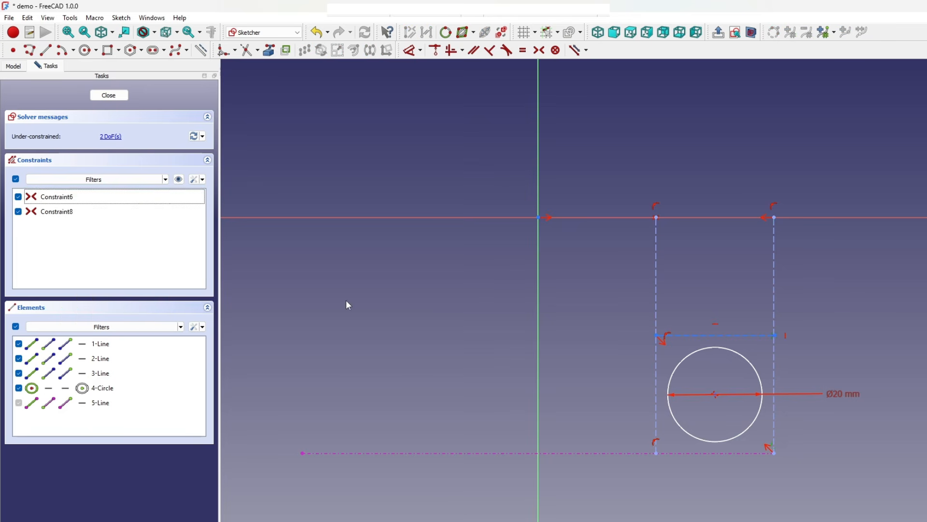
mouse_move(695, 336)
mouse_down()
mouse_move(686, 317)
mouse_move(693, 304)
mouse_move(703, 356)
mouse_move(681, 277)
mouse_move(682, 337)
mouse_up()
key(ctrl+z)
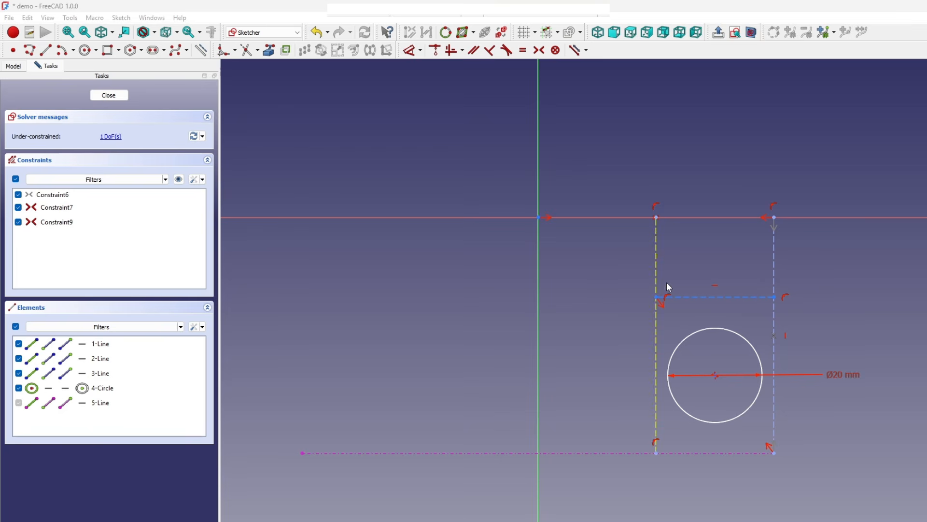
Step: Move the horizontal construction line vertically between the two vertical lines to test its remaining freedom with Constraint6 deactivated
click(679, 296)
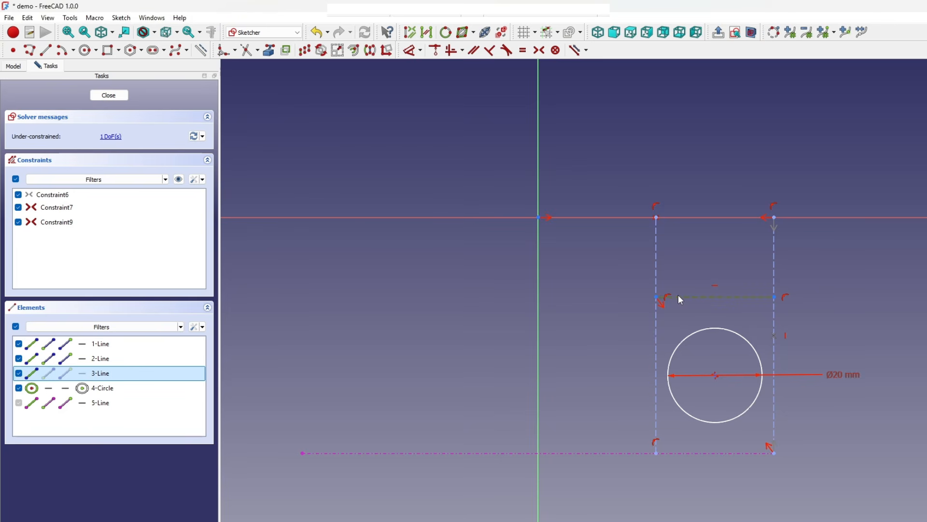
mouse_move(680, 296)
mouse_down()
mouse_move(682, 327)
mouse_move(685, 276)
mouse_move(683, 331)
mouse_move(685, 298)
mouse_up()
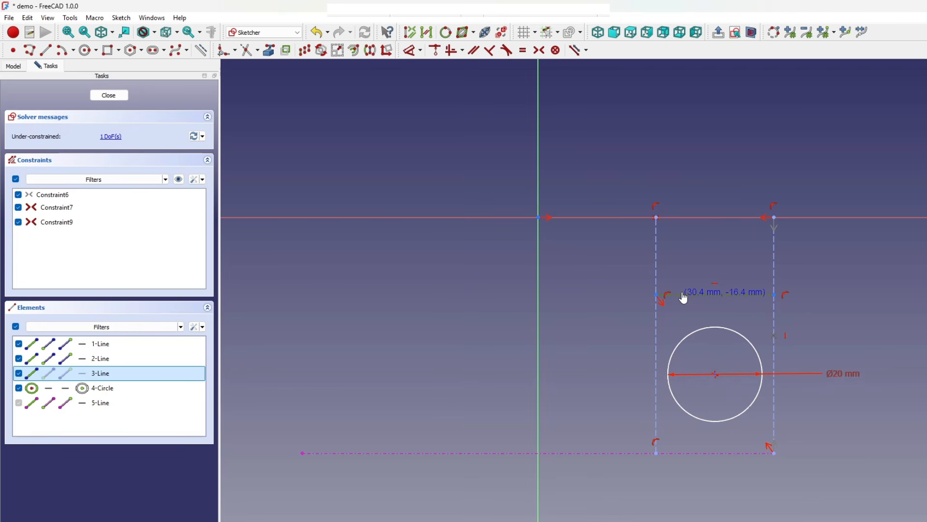
drag(684, 298, 685, 287)
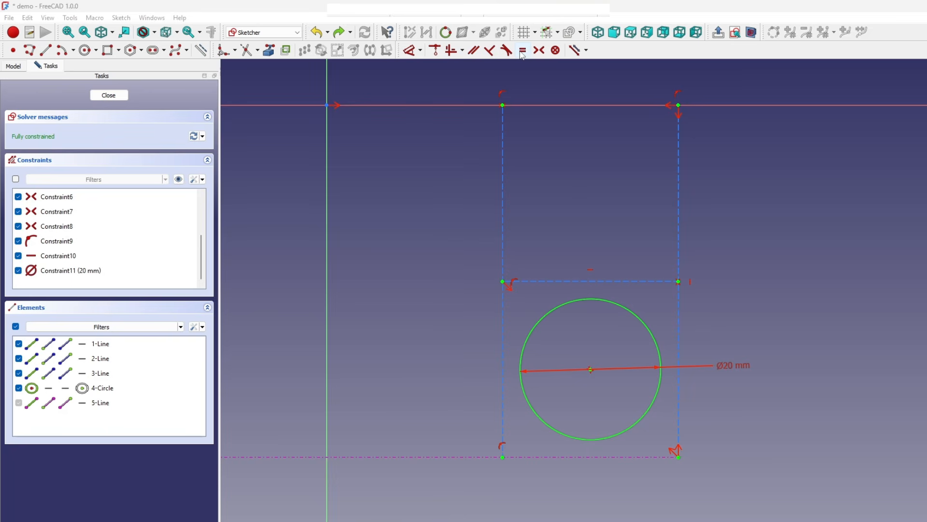
Step: Try adding a symmetric constraint on the inner vertical line's endpoints about the horizontal construction line's left endpoint
click(541, 52)
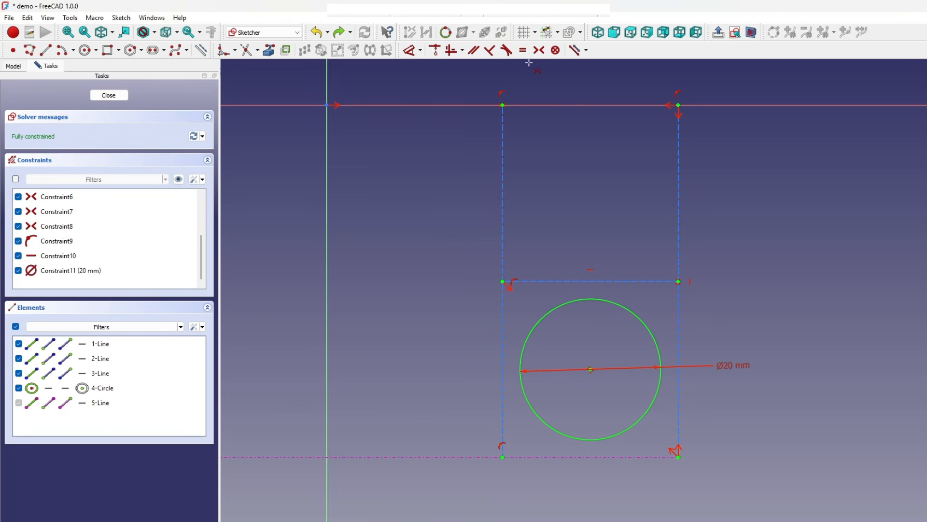
click(502, 457)
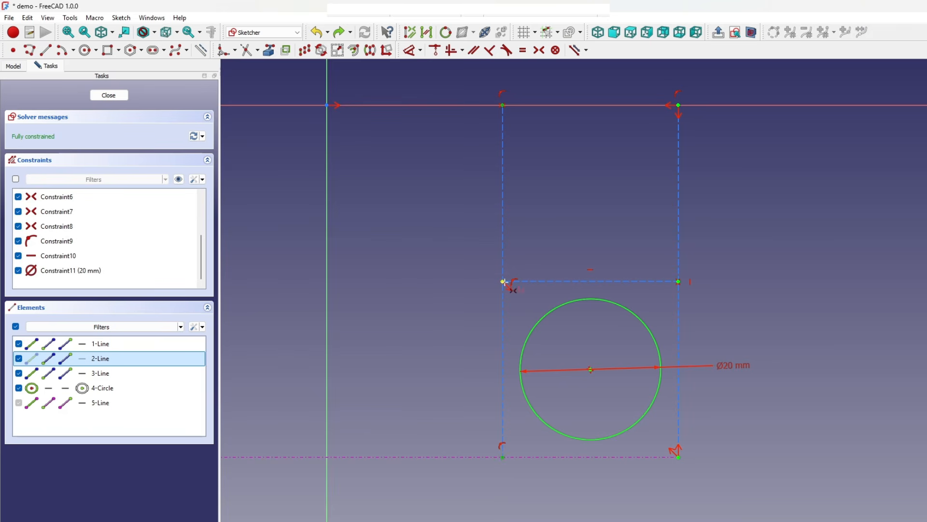
click(503, 281)
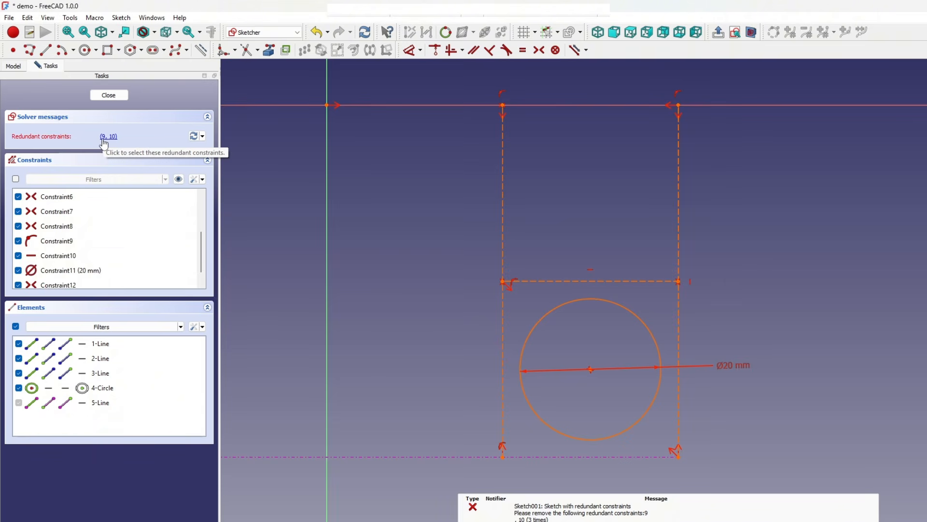
Step: Delete the redundant horizontal constraint (Constraint10) and point-on-object constraint (Constraint9) from the horizontal construction line
click(56, 256)
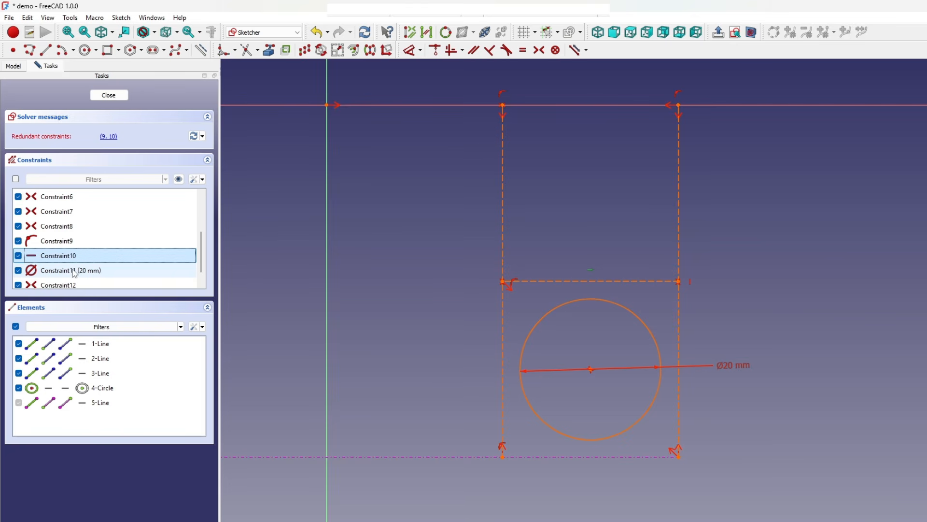
right_click(78, 261)
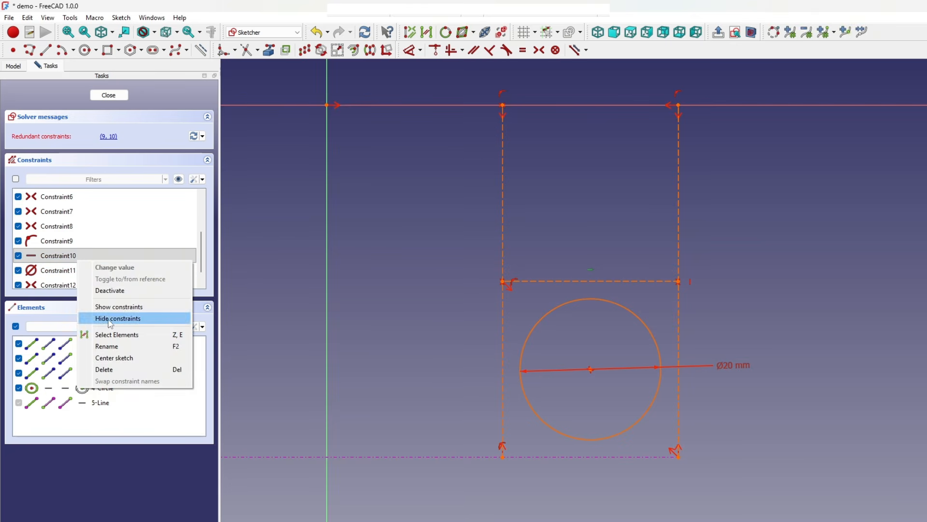
click(113, 372)
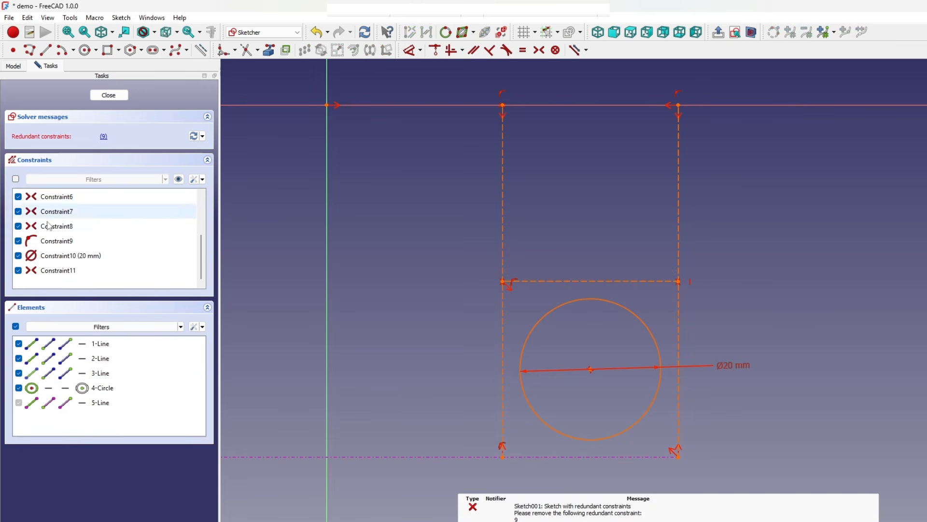
click(51, 244)
right_click(51, 244)
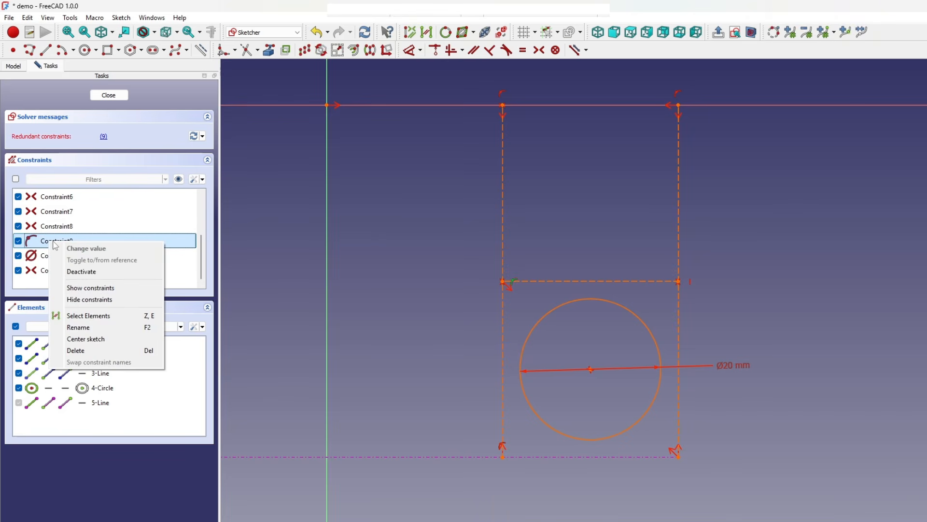
click(73, 352)
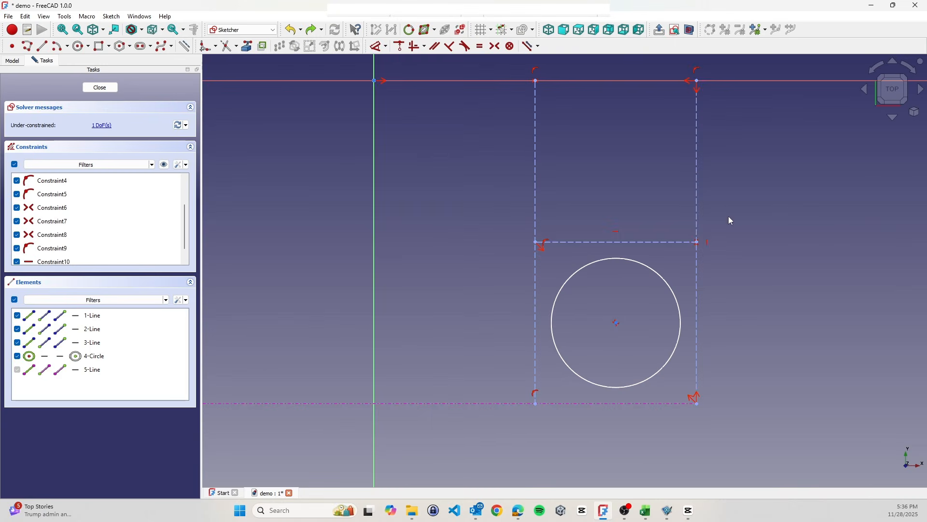
Step: Filter the constraint list to only Point on Object constraints and select each one to locate it in the sketch
drag(536, 243, 452, 267)
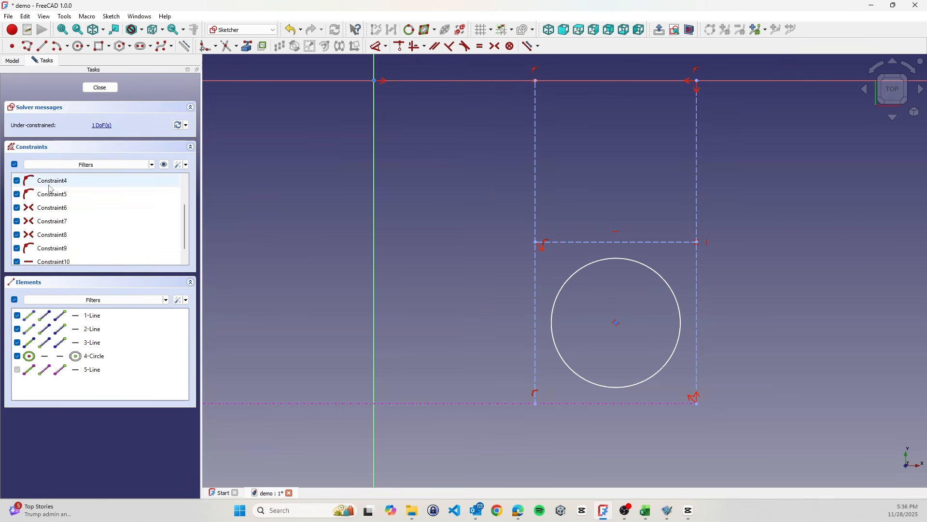
click(152, 165)
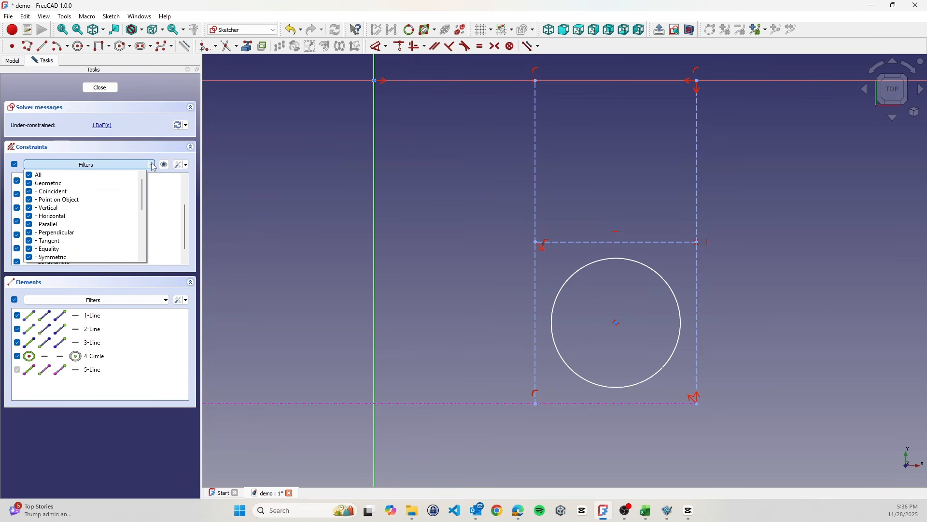
click(29, 176)
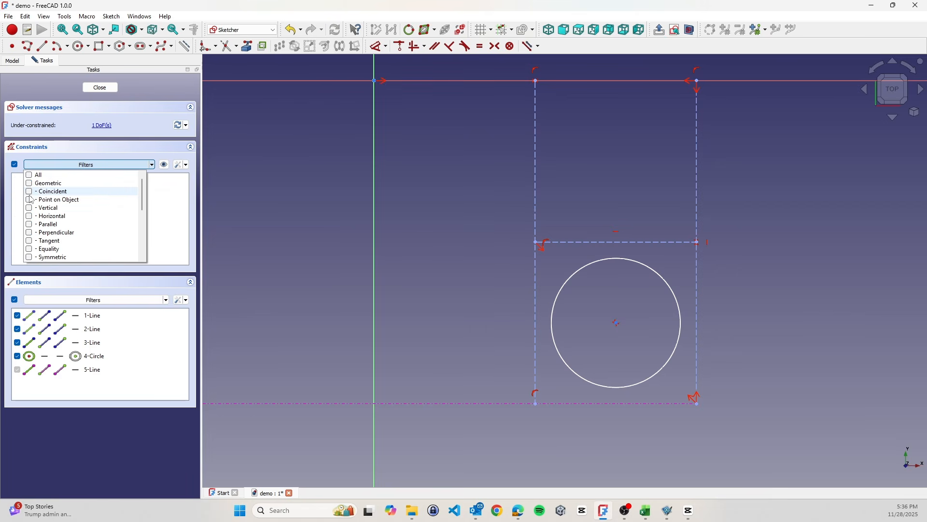
click(30, 200)
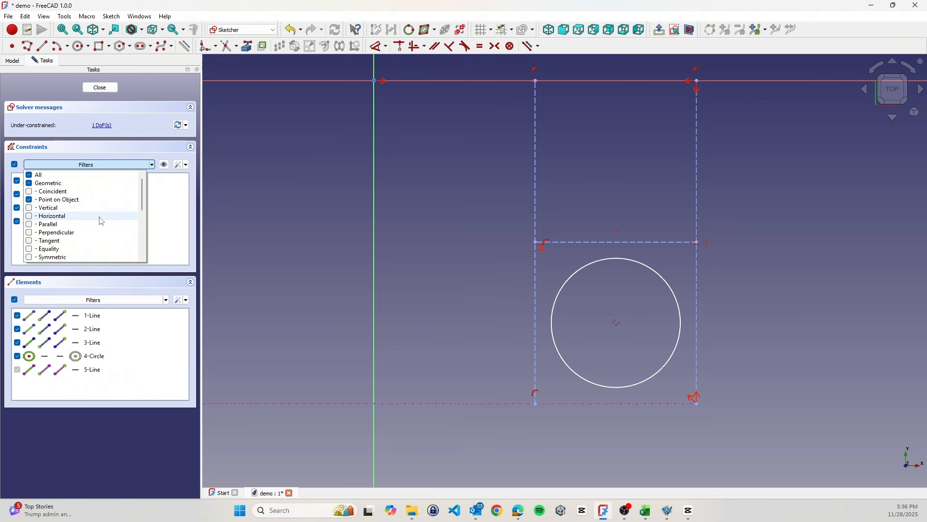
click(244, 211)
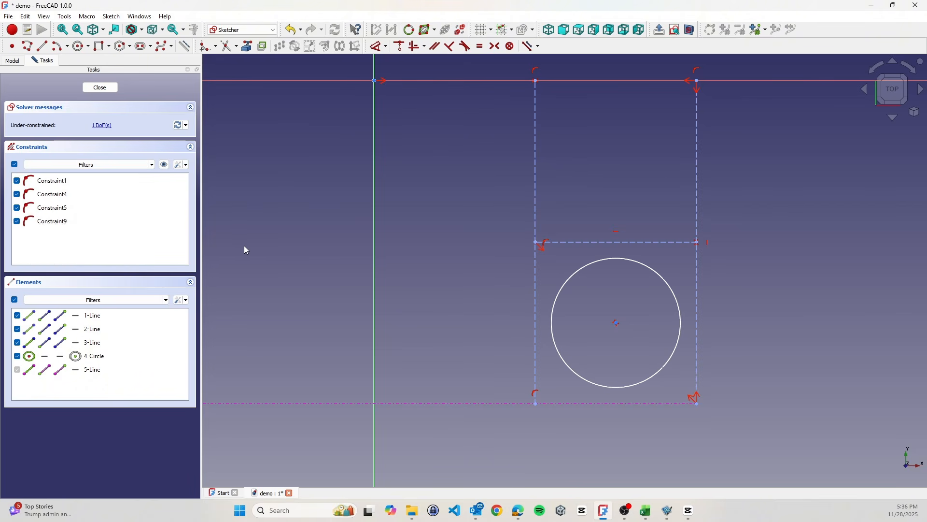
click(58, 185)
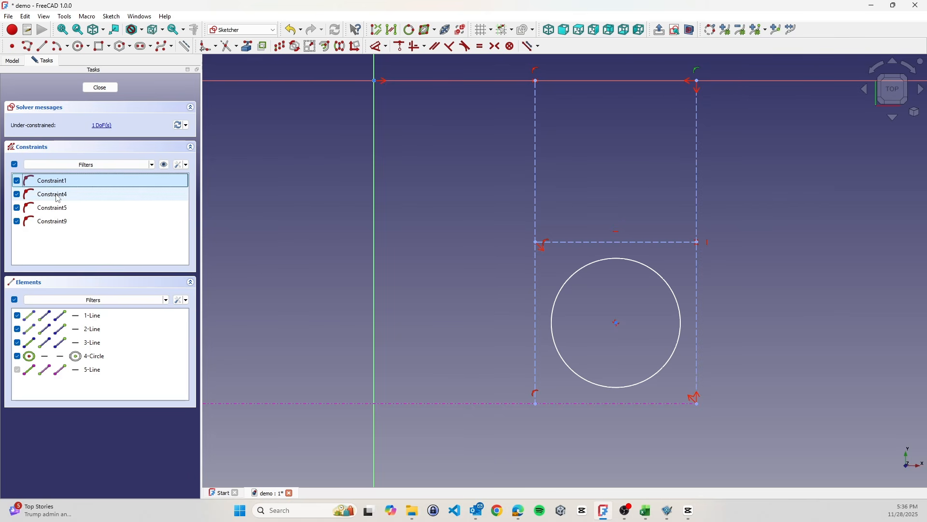
click(58, 195)
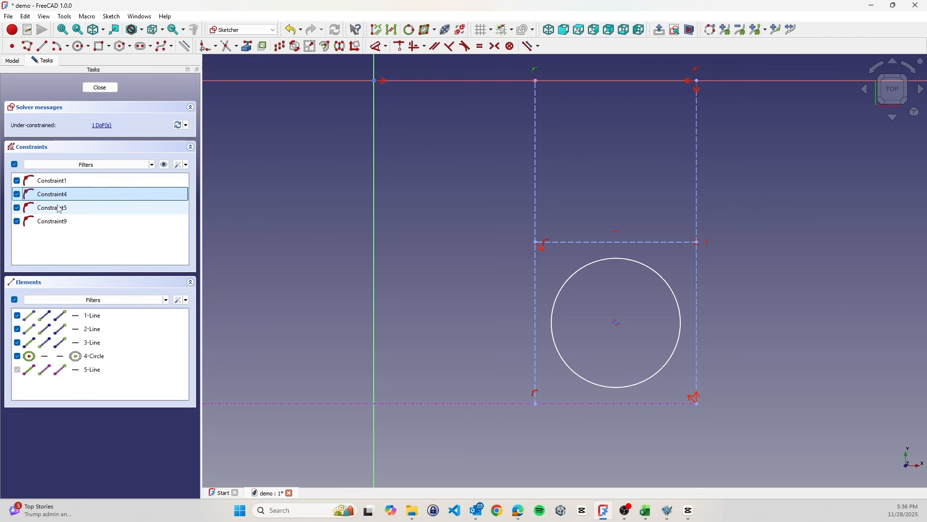
click(60, 209)
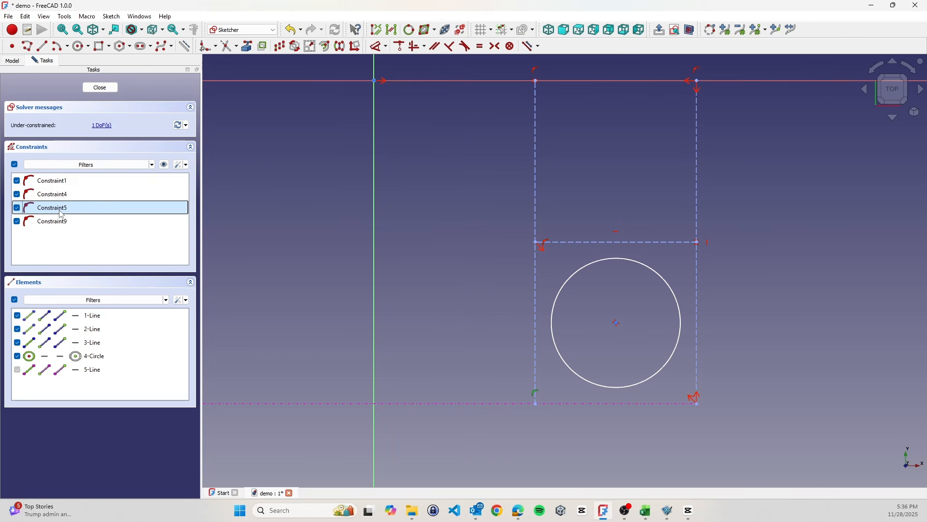
click(59, 224)
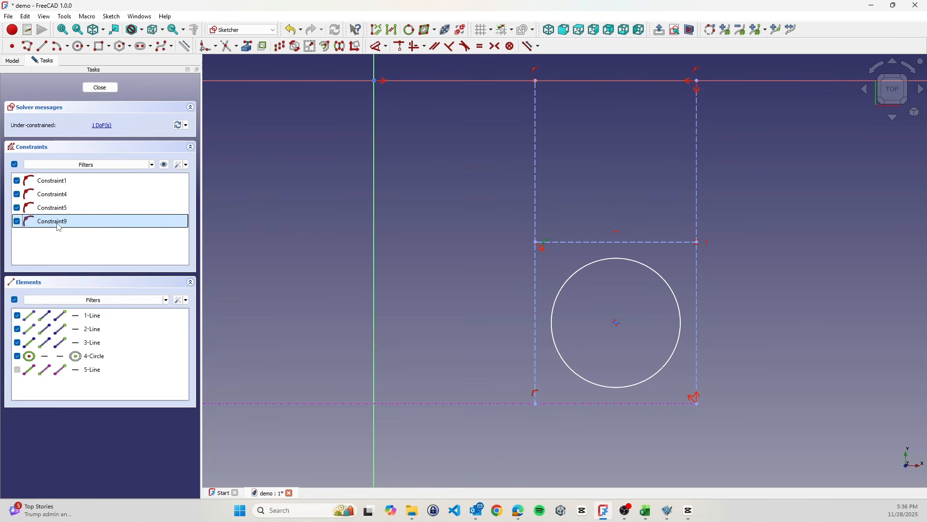
Step: Deactivate point-on-object Constraint9 and move the horizontal construction line's left endpoint off the inner vertical line to test its freedom
right_click(57, 223)
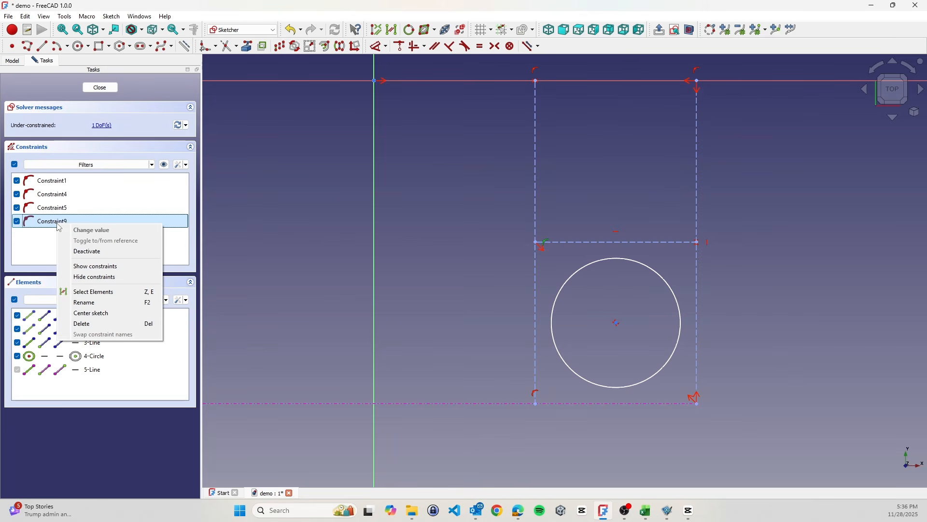
click(79, 251)
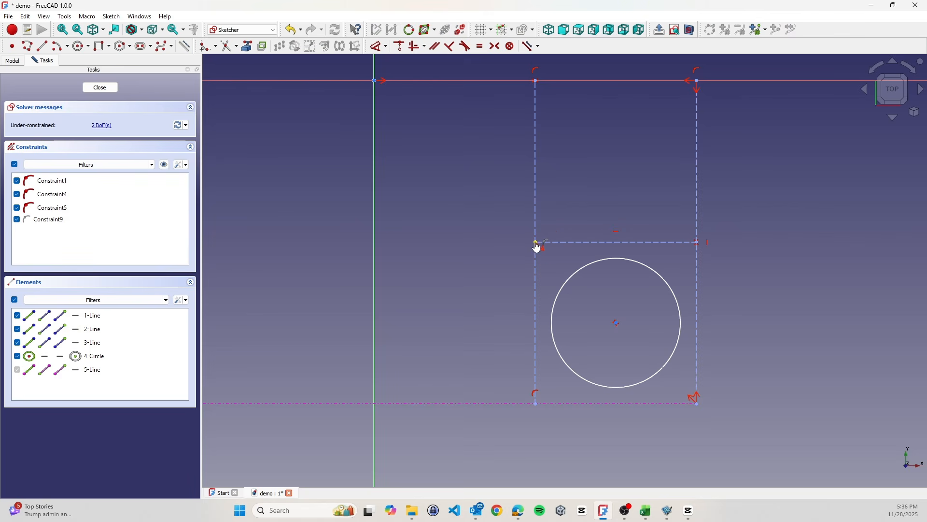
drag(537, 243, 474, 243)
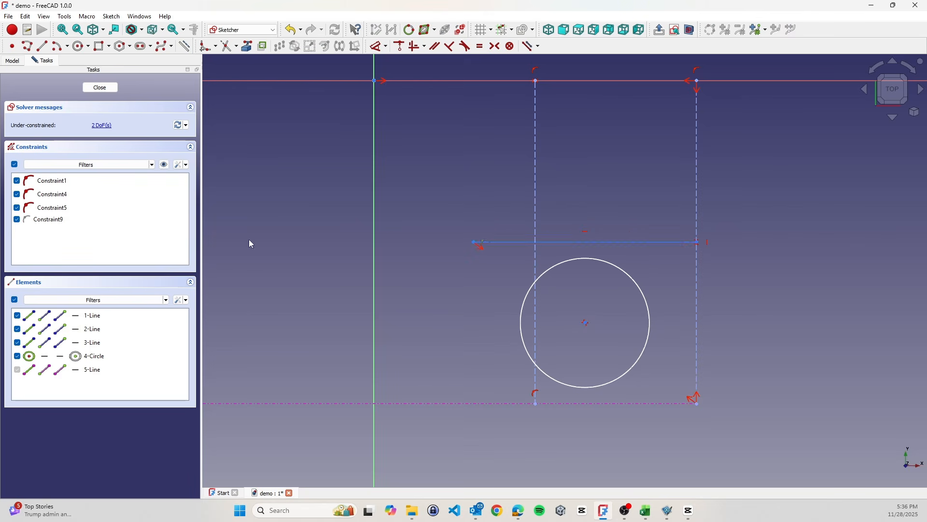
Step: Delete the deactivated point-on-object constraint (Constraint9) from the horizontal construction line's left endpoint
click(58, 221)
right_click(53, 221)
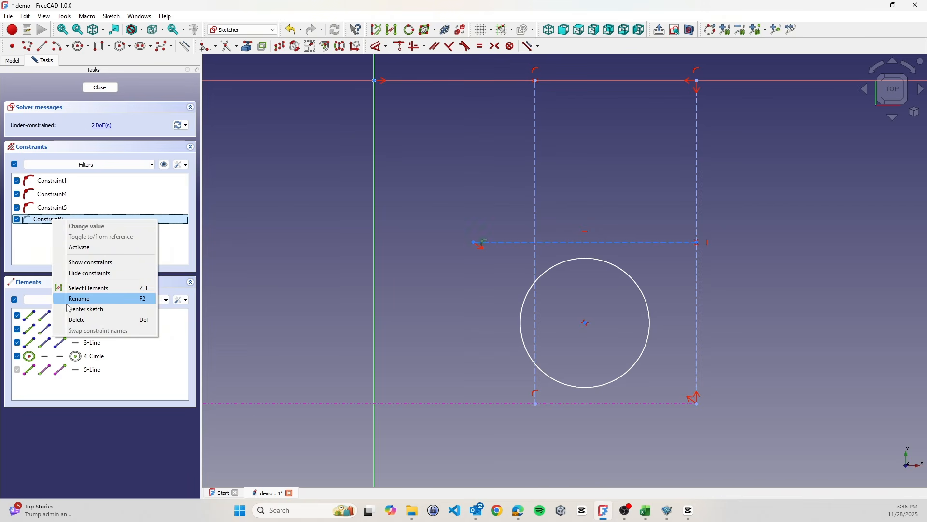
click(77, 320)
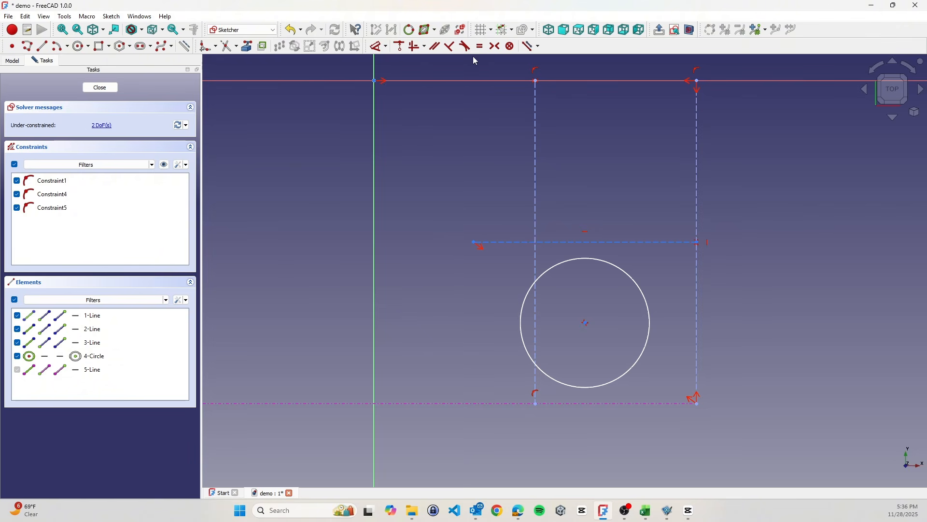
Step: Constrain the horizontal construction line's left endpoint onto the sketch's vertical axis with a point-on-object constraint
click(400, 46)
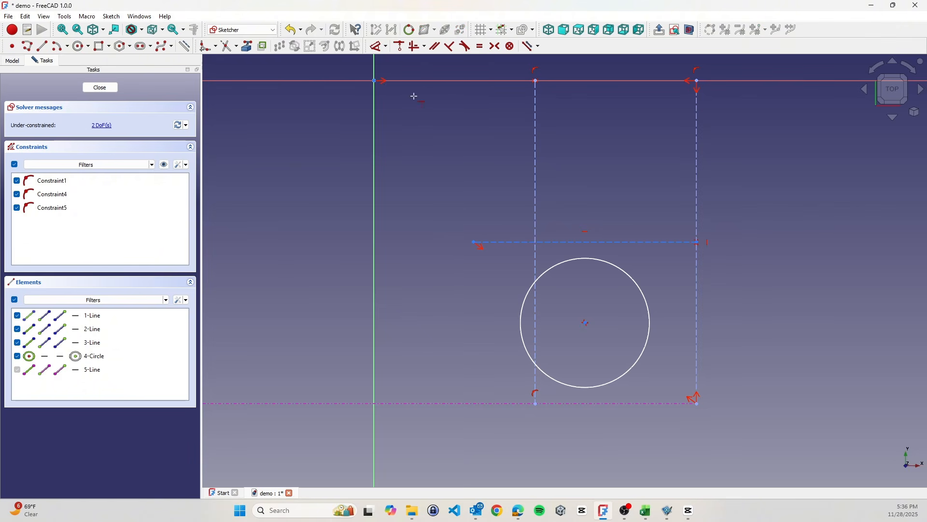
click(474, 242)
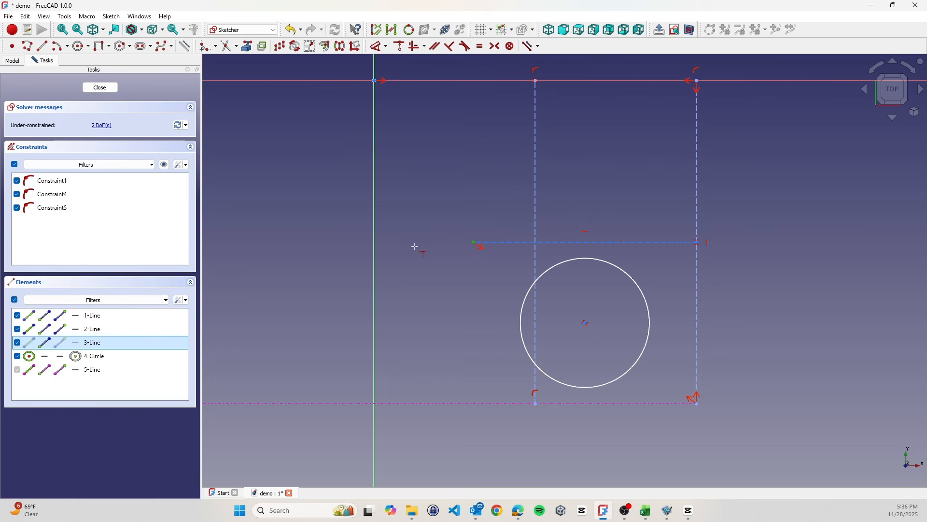
click(374, 243)
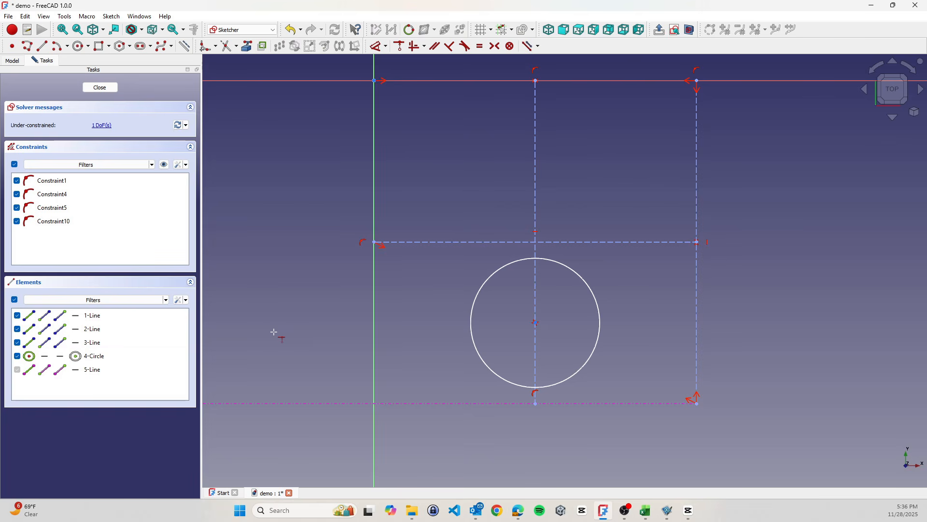